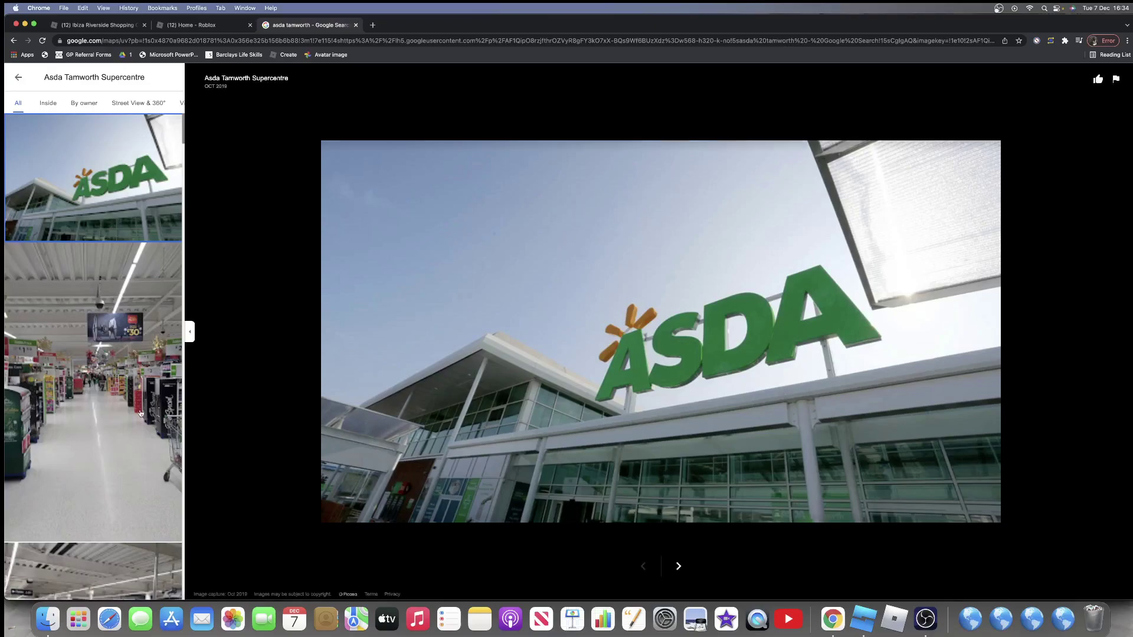
Browse the interior aisle, checkout, pizza display, Scan & Go and drinks aisle photos
click(125, 317)
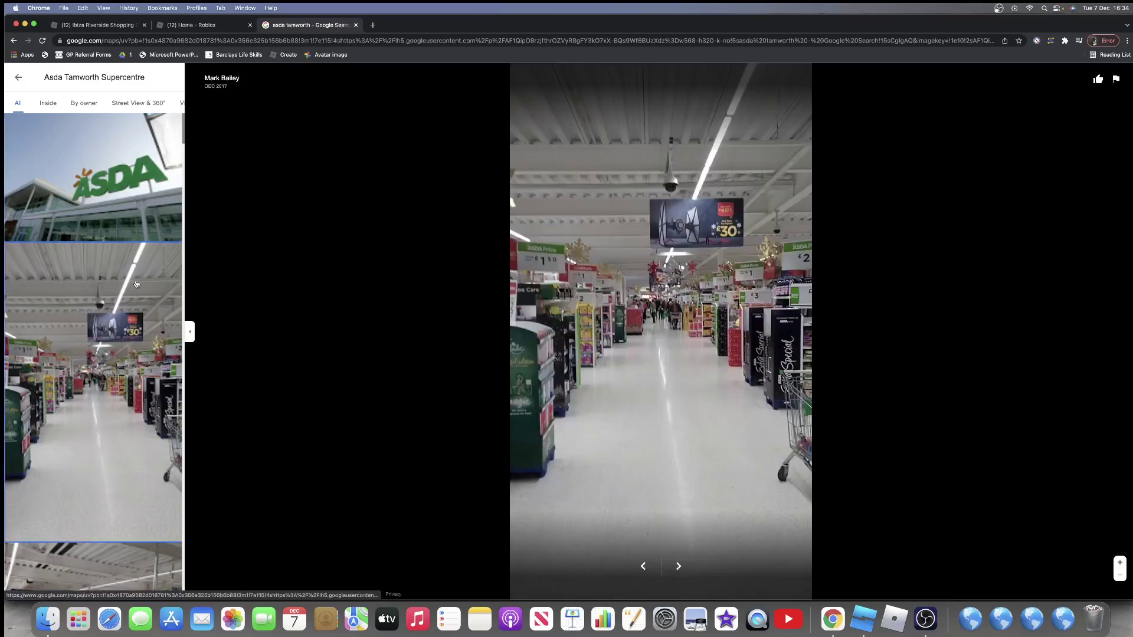
scroll(140, 461, down, 3)
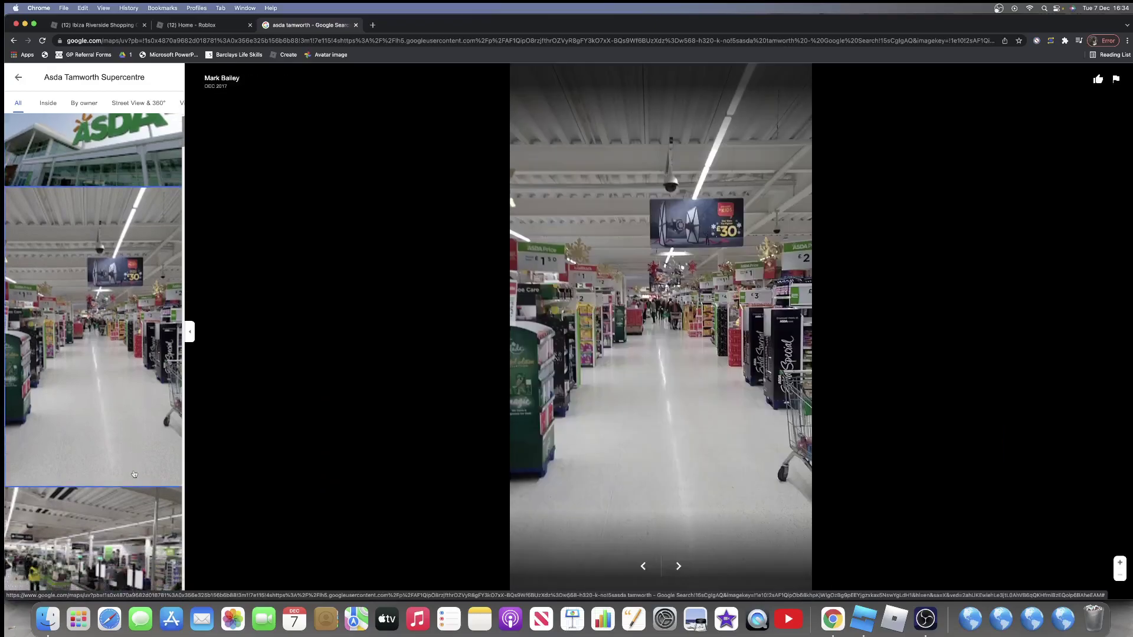
click(122, 486)
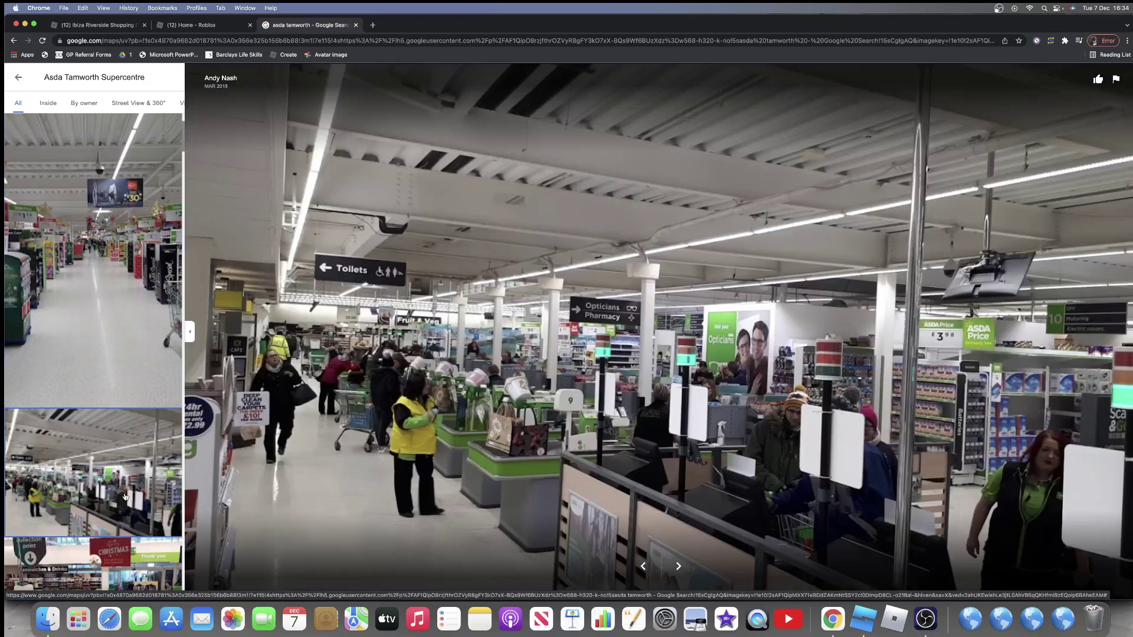
scroll(119, 551, down, 2)
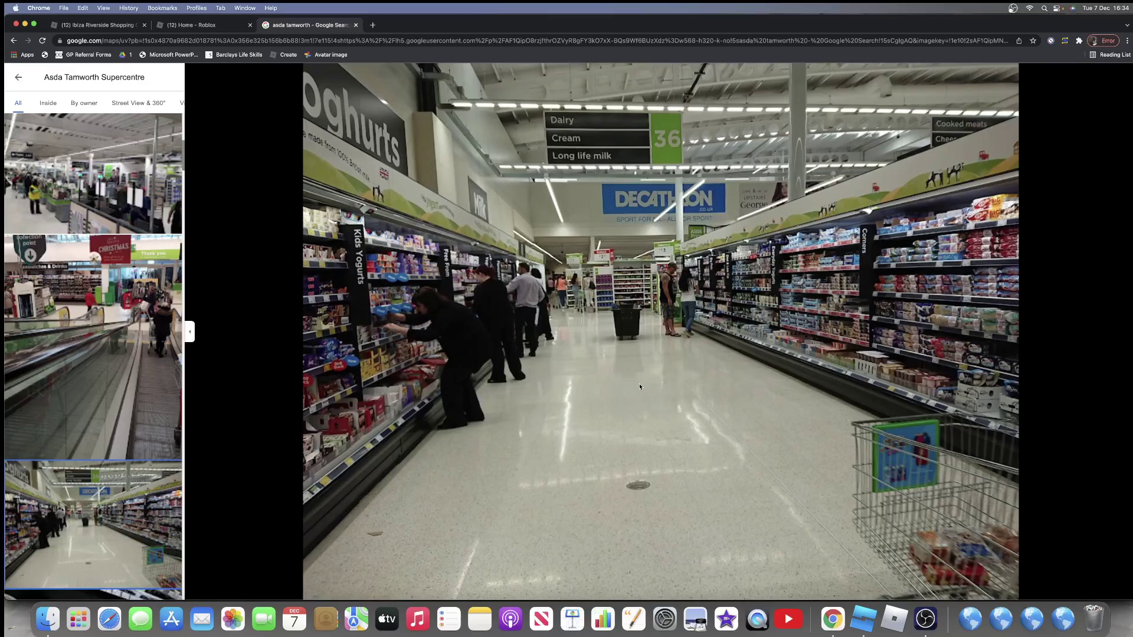
scroll(109, 496, down, 2)
scroll(109, 496, down, 2)
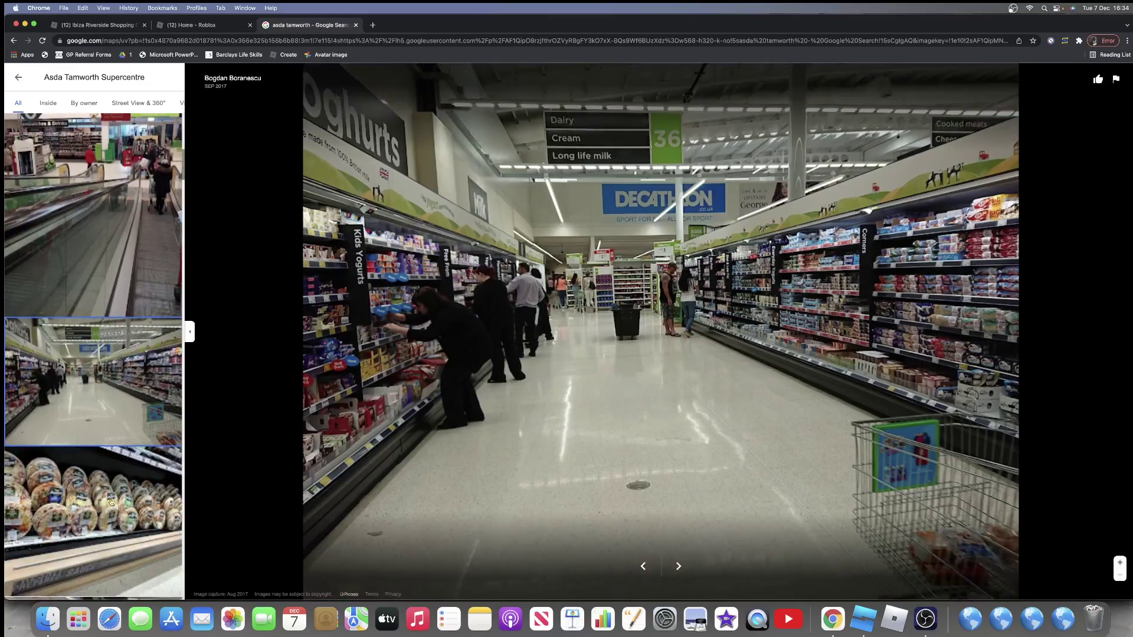
click(109, 502)
scroll(109, 504, down, 1)
scroll(106, 506, down, 2)
scroll(103, 510, down, 1)
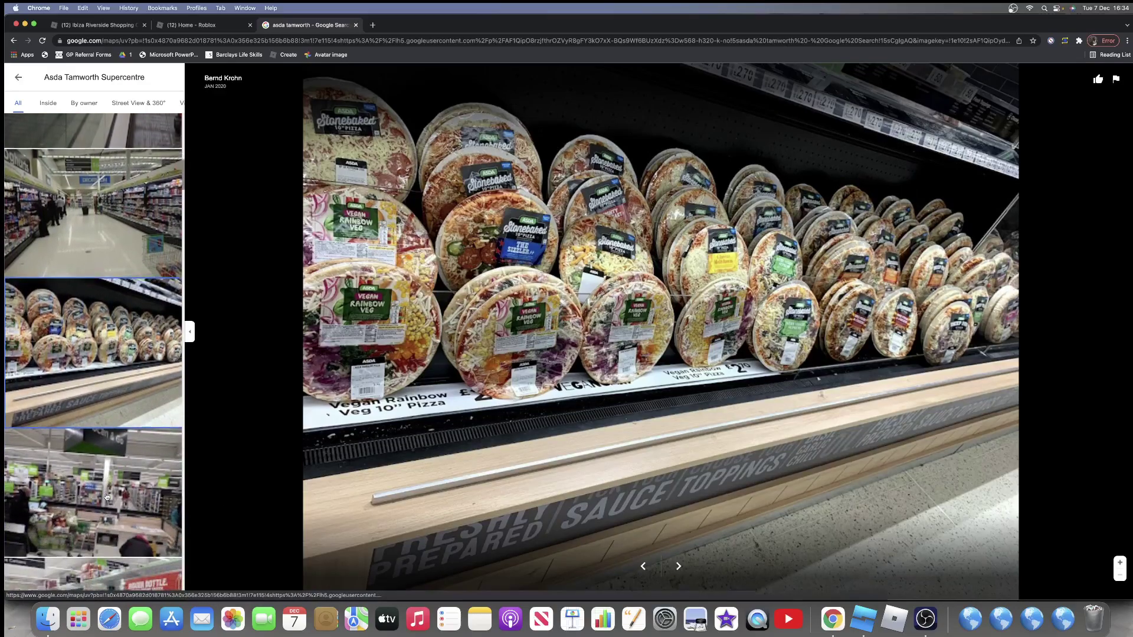
scroll(99, 513, down, 2)
click(123, 431)
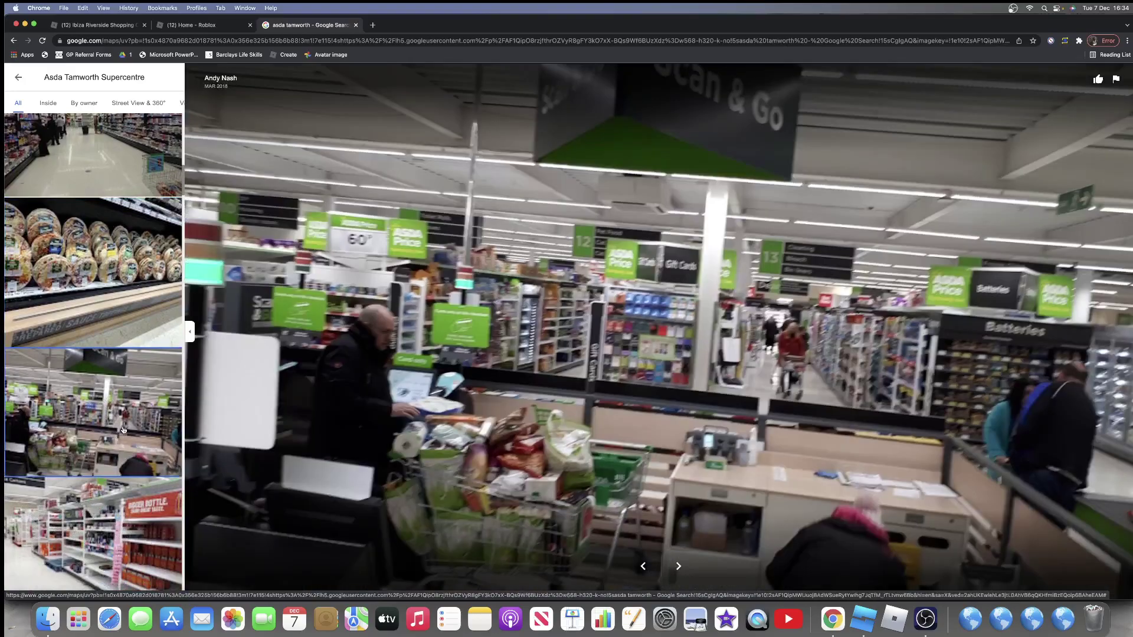
click(103, 533)
scroll(102, 514, down, 2)
scroll(101, 500, down, 1)
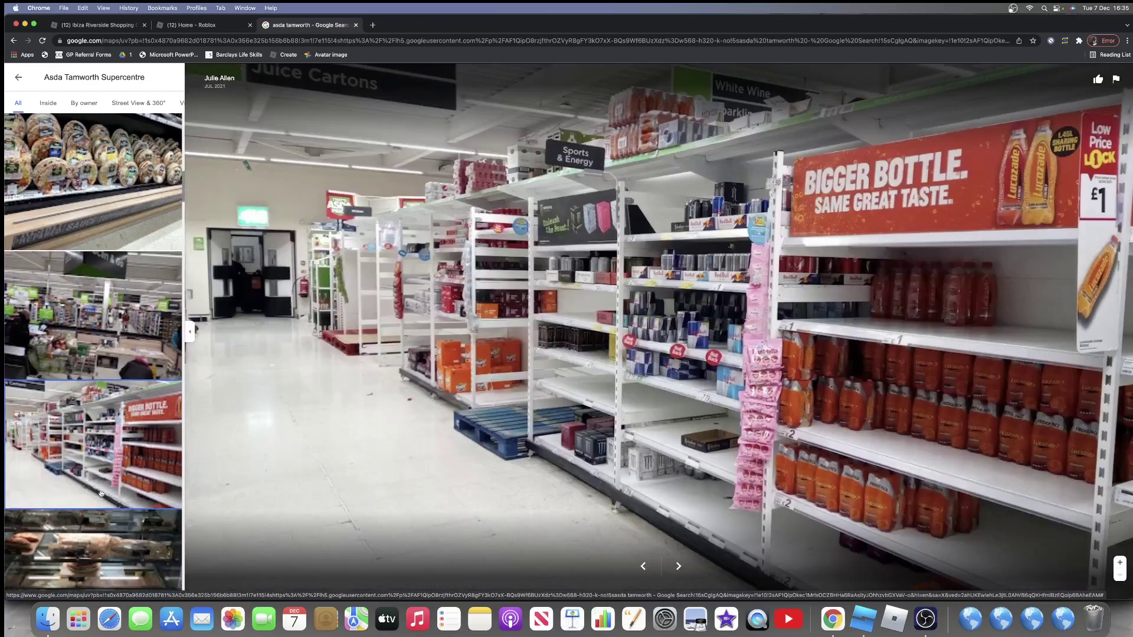
scroll(105, 478, down, 2)
scroll(111, 460, down, 2)
scroll(121, 438, down, 1)
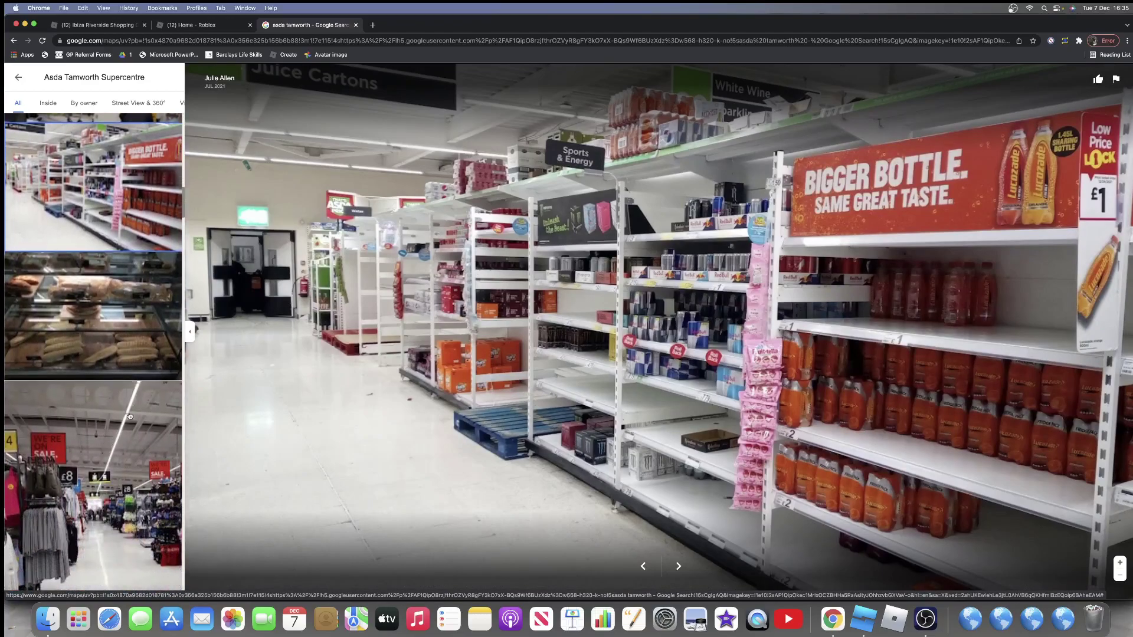
scroll(159, 308, down, 1)
scroll(146, 306, down, 1)
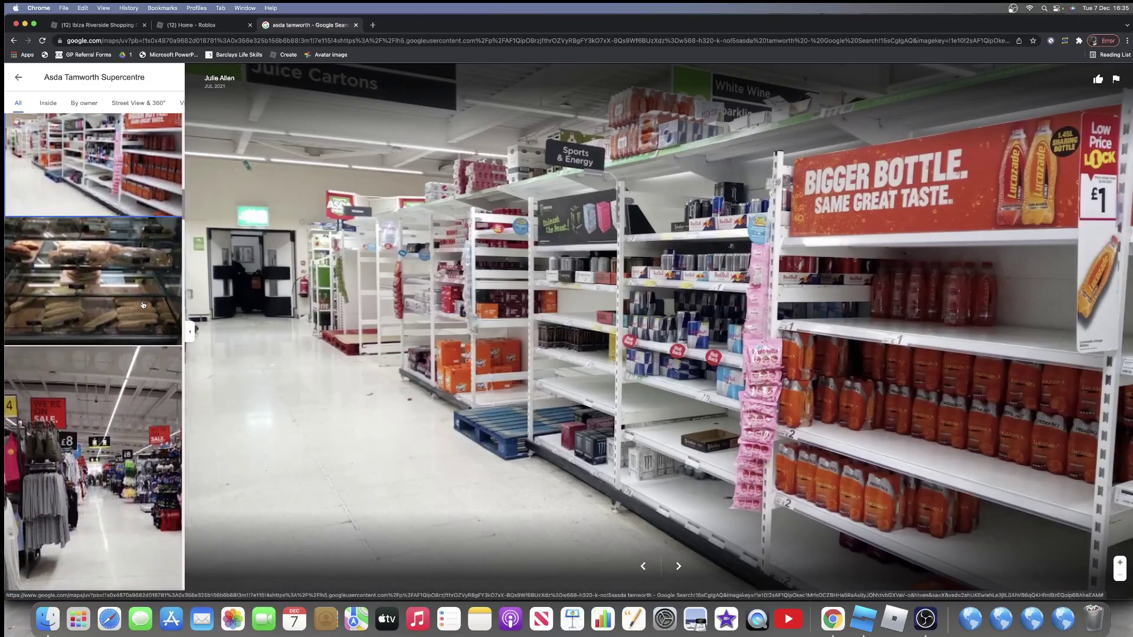
scroll(138, 305, down, 1)
scroll(124, 296, down, 1)
scroll(106, 285, down, 1)
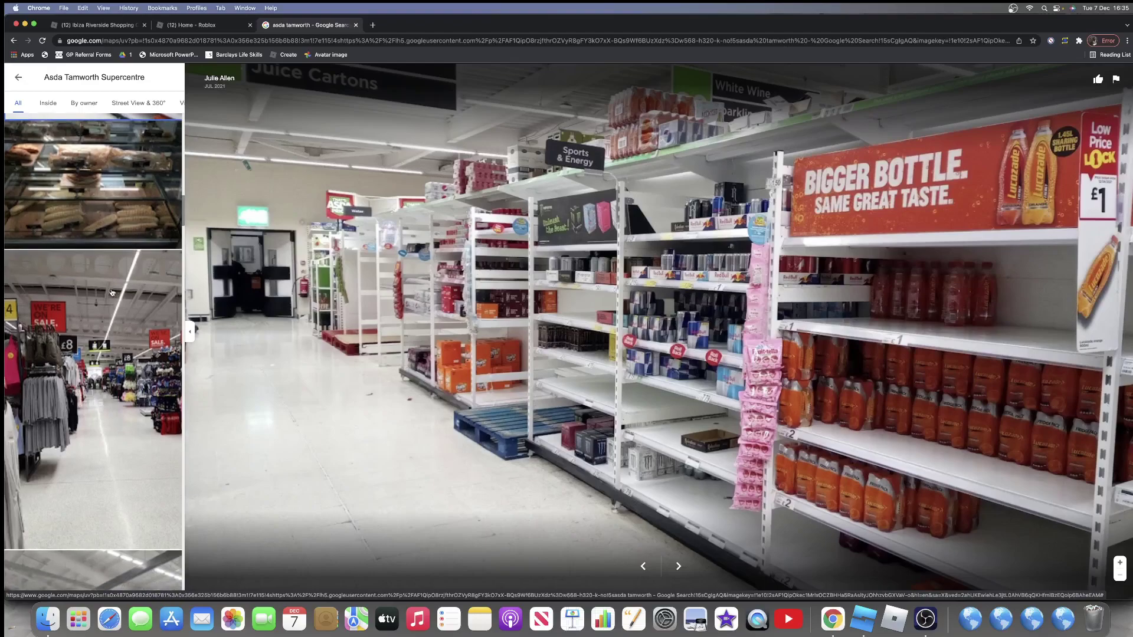
scroll(97, 279, down, 1)
scroll(88, 336, down, 1)
scroll(71, 425, down, 1)
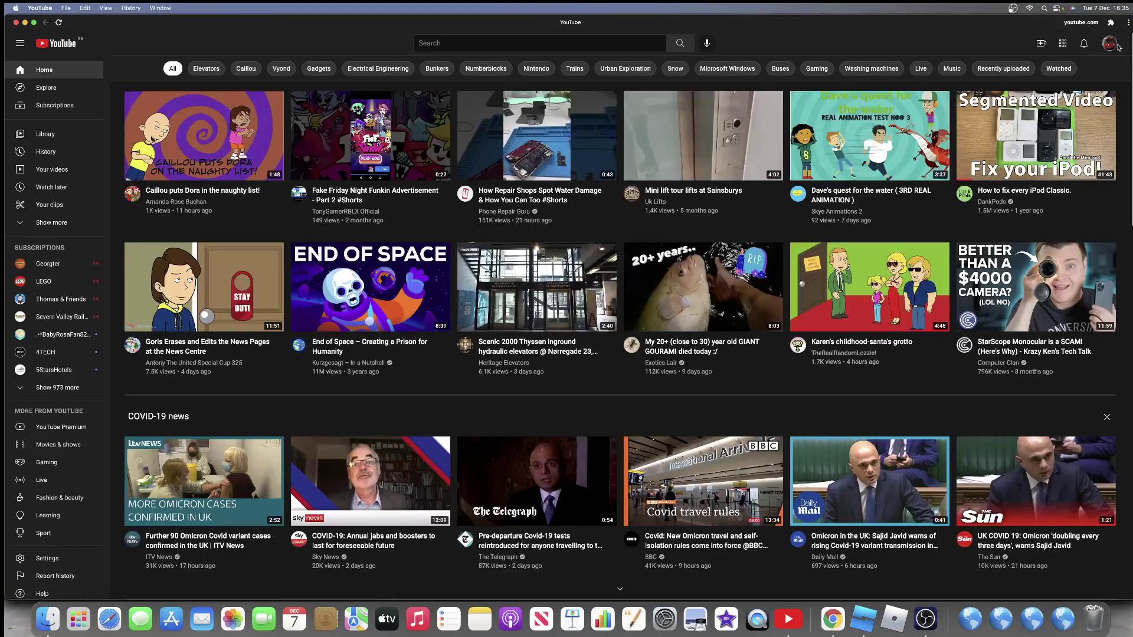
Play the Kone Monogoods lifts at Asda Tamworth video from your channel, raising the volume
click(1108, 43)
click(1079, 99)
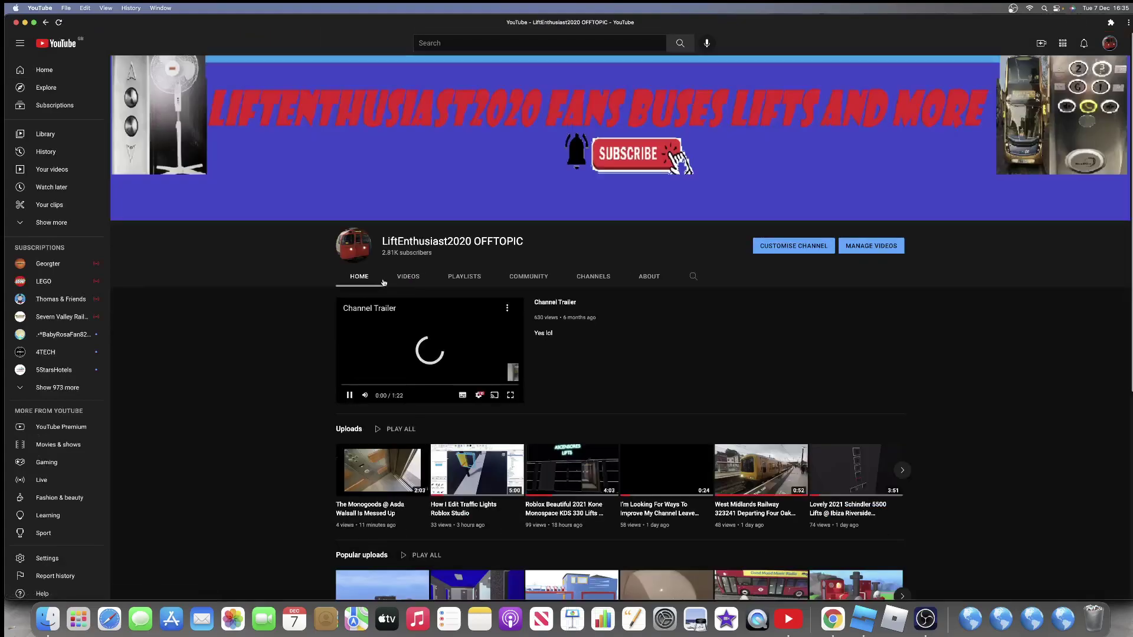
click(407, 276)
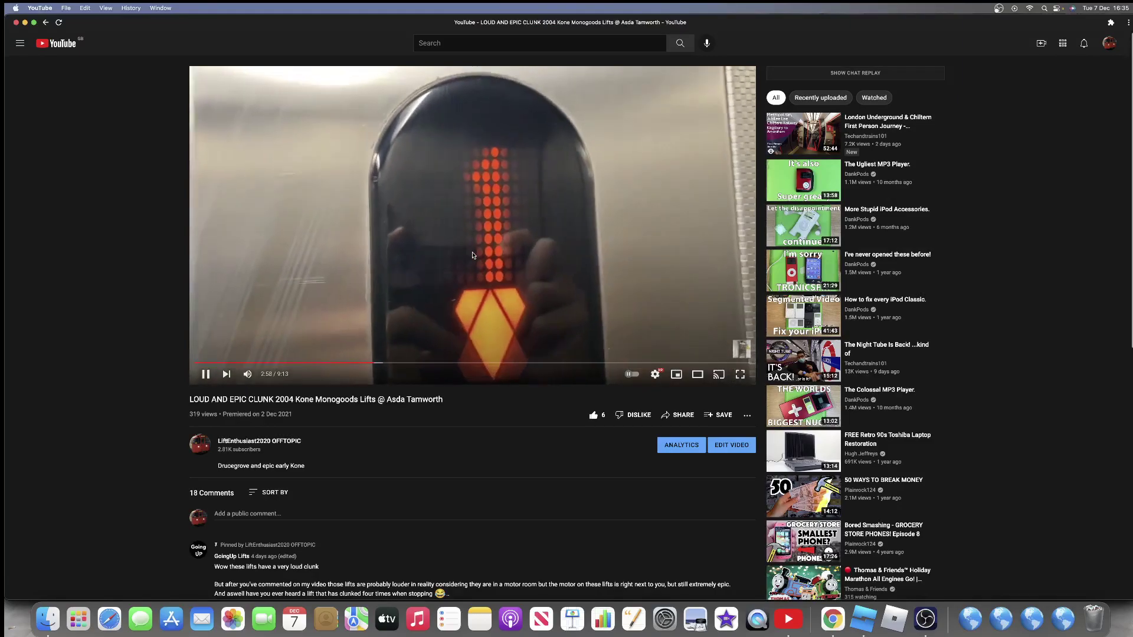
key(XF86AudioRaiseVolume)
key(XF86AudioRaiseVolume)
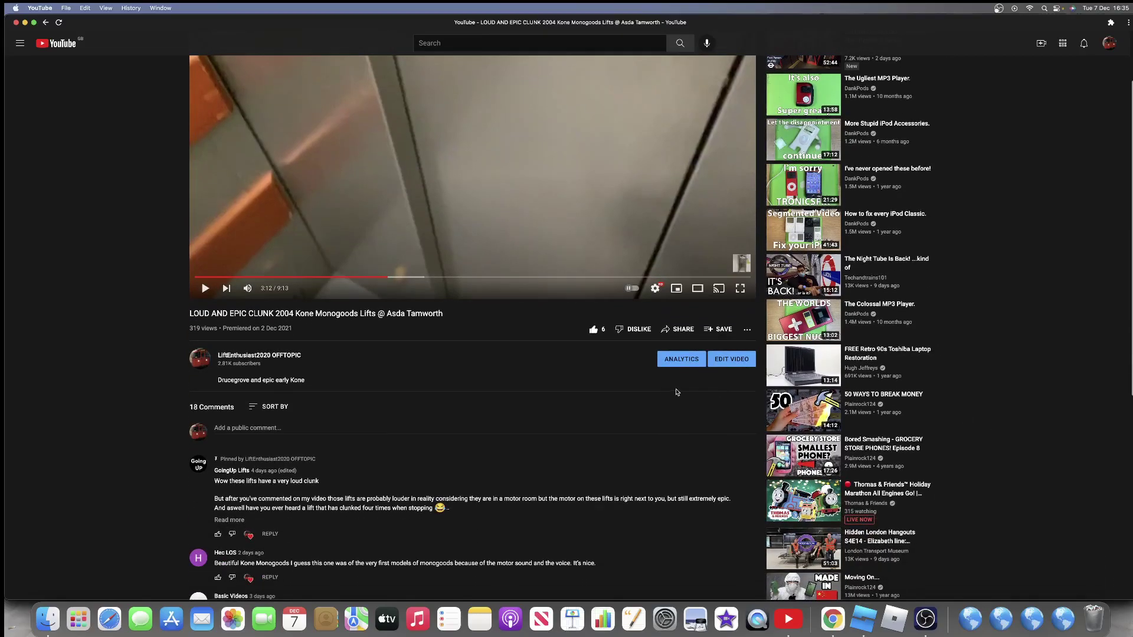
scroll(372, 345, down, 2)
scroll(339, 373, down, 4)
scroll(340, 372, down, 2)
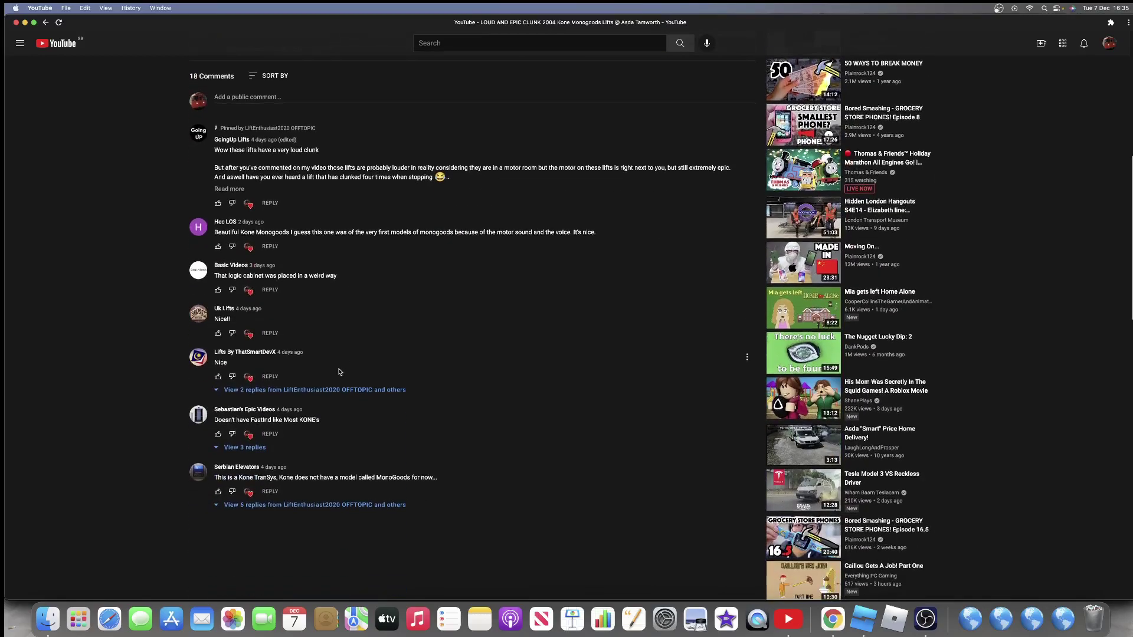
scroll(322, 412, up, 2)
scroll(328, 372, up, 2)
scroll(332, 336, down, 5)
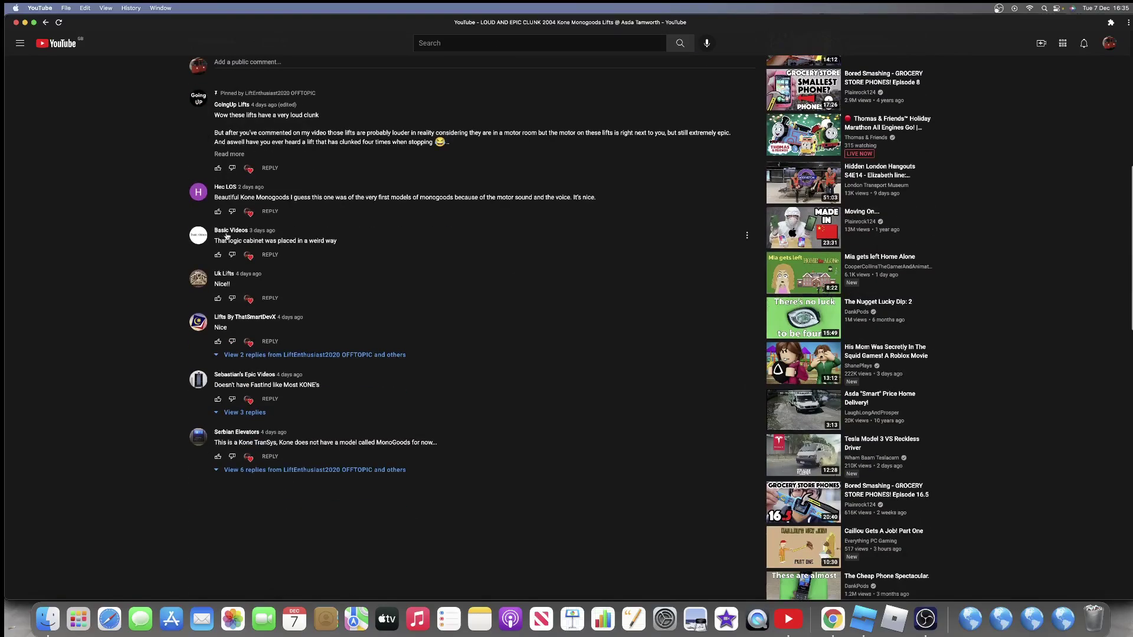
scroll(340, 284, up, 10)
scroll(339, 284, down, 1)
scroll(468, 398, down, 2)
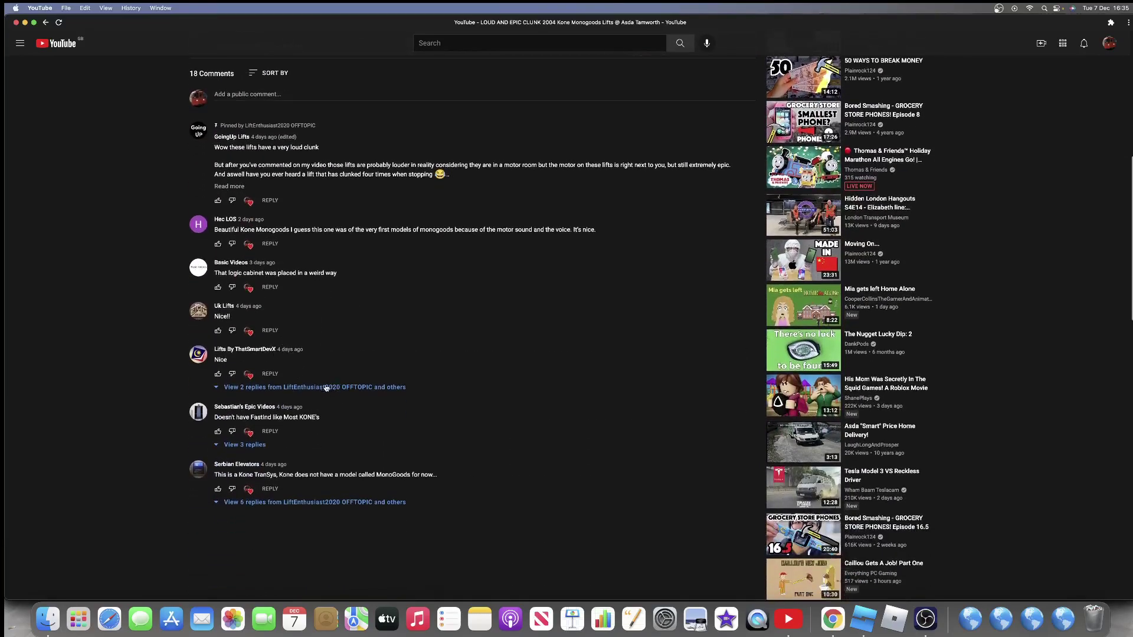
Expand the Nice and Kone TranSys comment replies, then scrub back near the start
click(326, 387)
click(234, 388)
click(361, 503)
scroll(393, 317, down, 3)
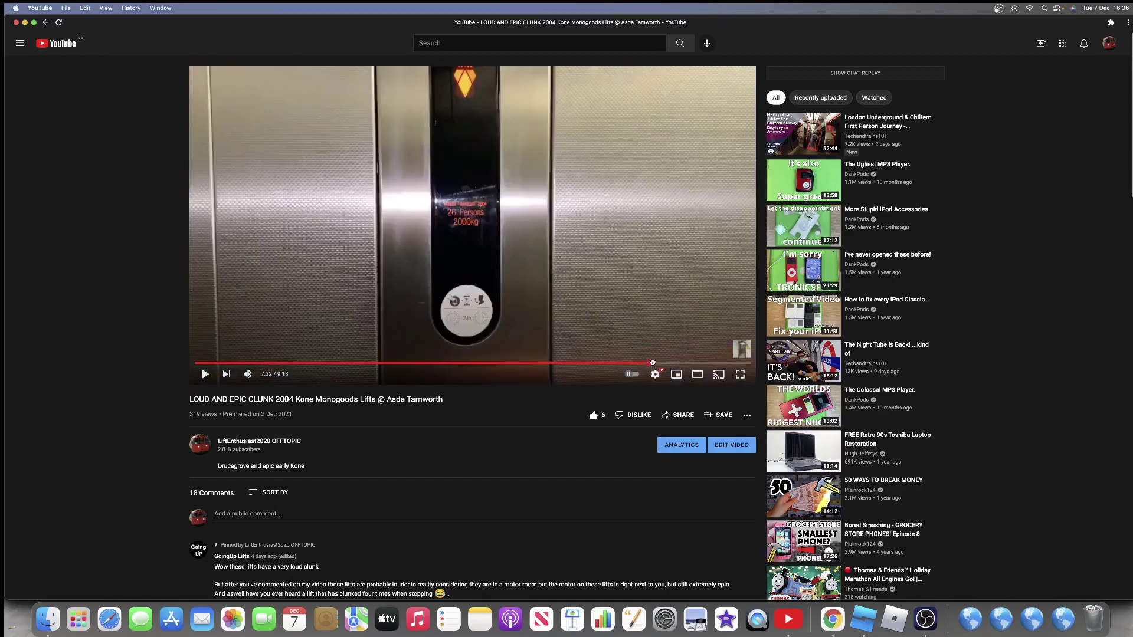
drag(652, 362, 242, 363)
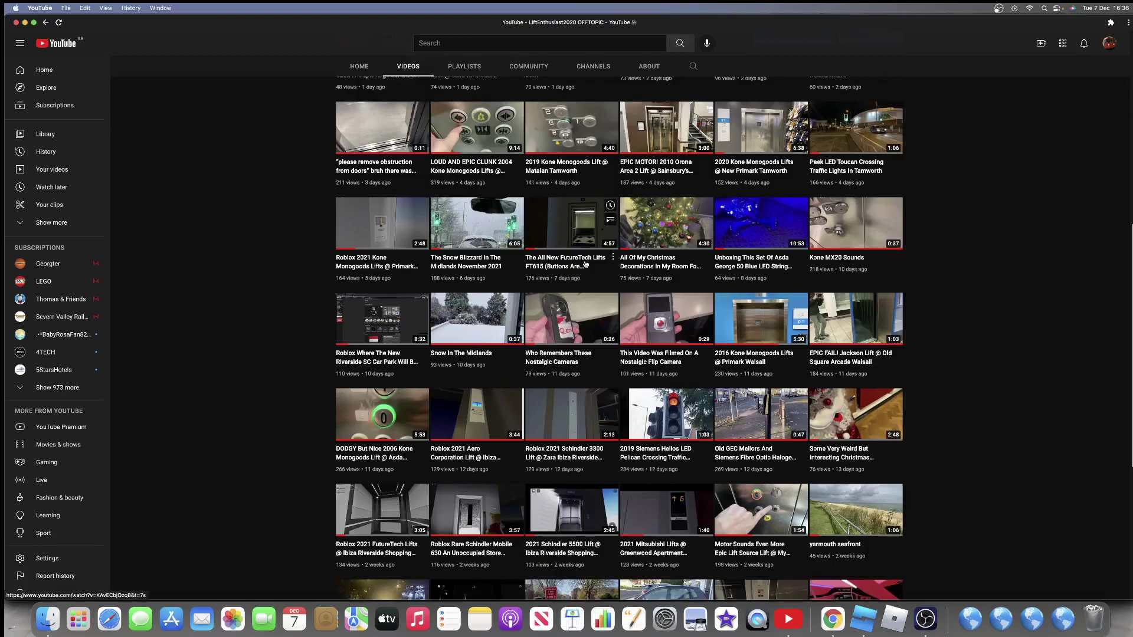
scroll(592, 202, up, 3)
scroll(567, 168, up, 2)
text(asda tamworth)
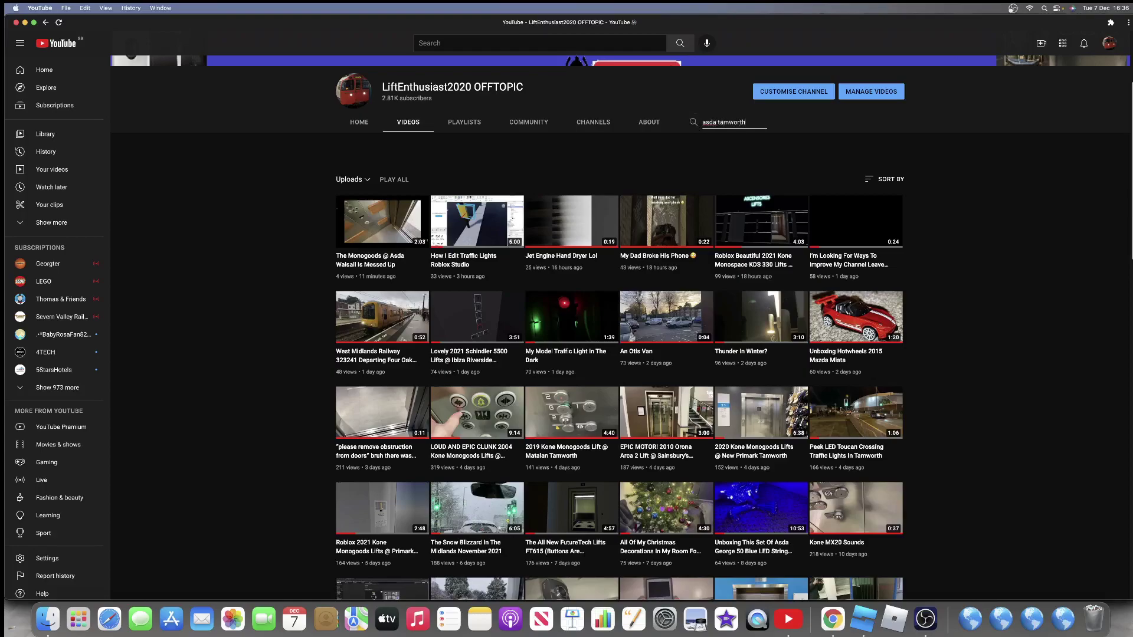
Run the channel search for 'asda tamworth'
key(Return)
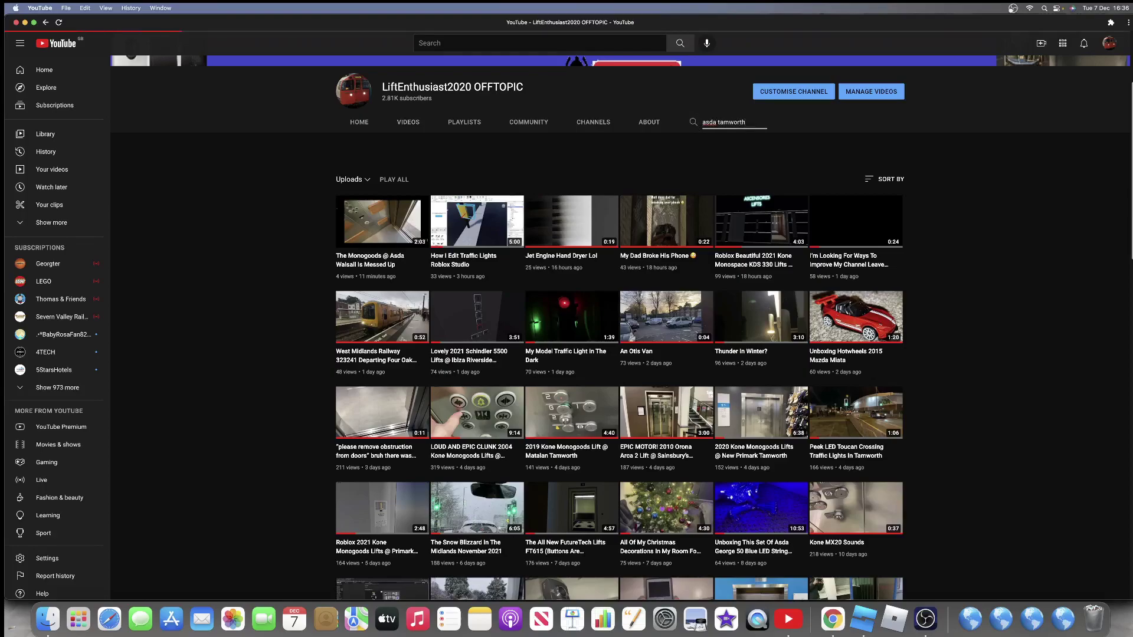
scroll(437, 459, down, 1)
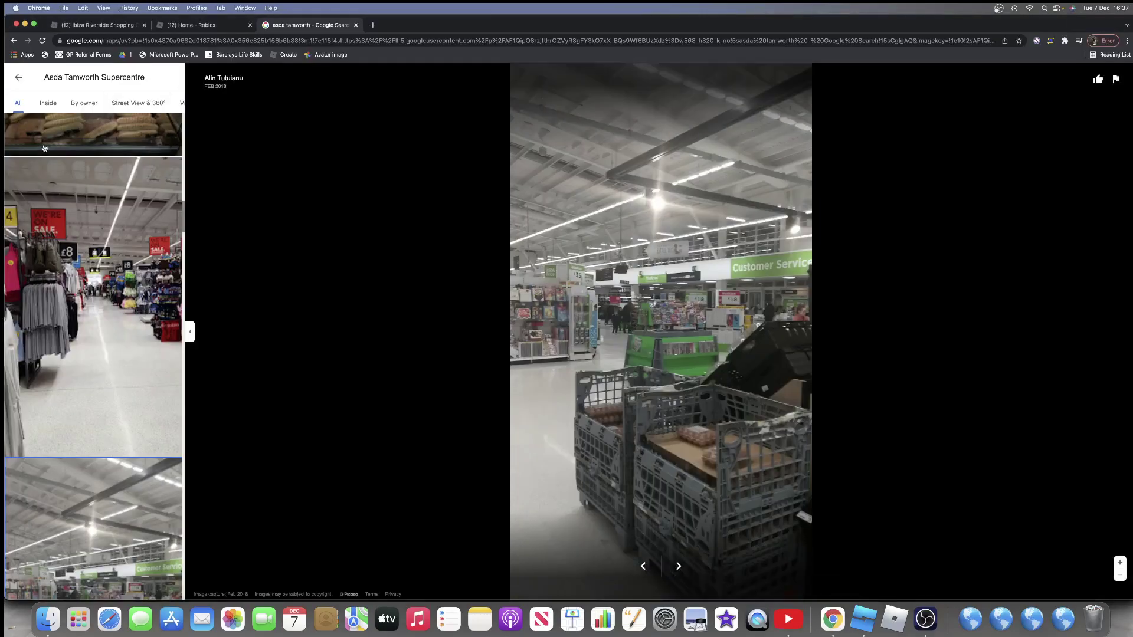
scroll(54, 143, down, 3)
scroll(53, 143, up, 3)
scroll(53, 143, up, 5)
scroll(53, 142, up, 5)
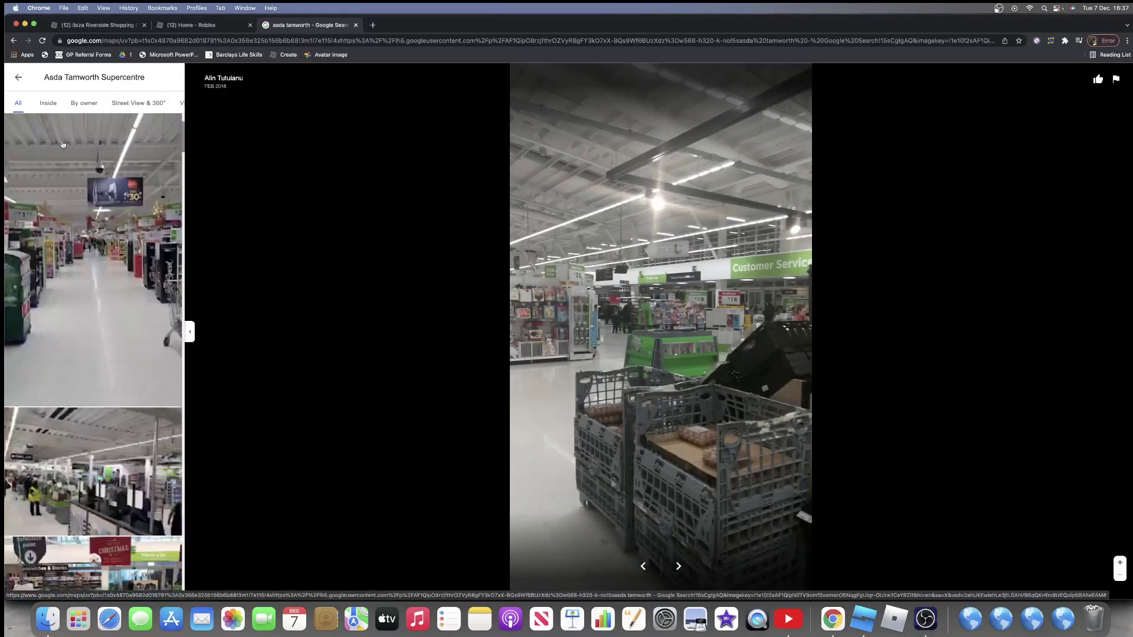
scroll(53, 143, up, 5)
Filter the photos to Street View & 360° and open the daytime Ventura Park Rd view
click(134, 234)
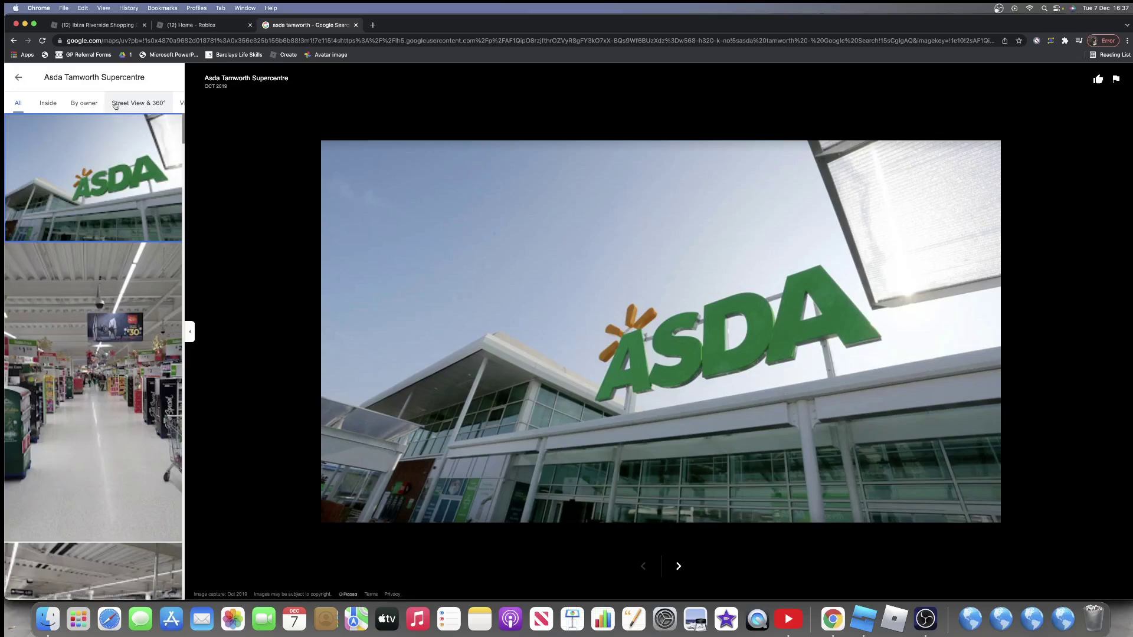
click(138, 103)
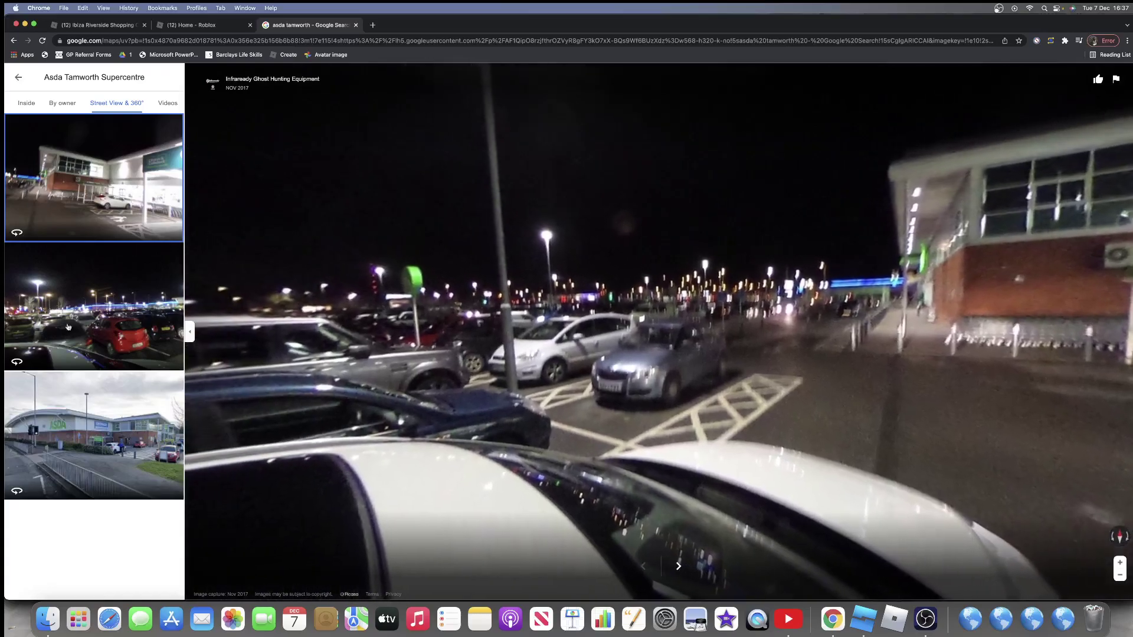
click(129, 345)
click(137, 435)
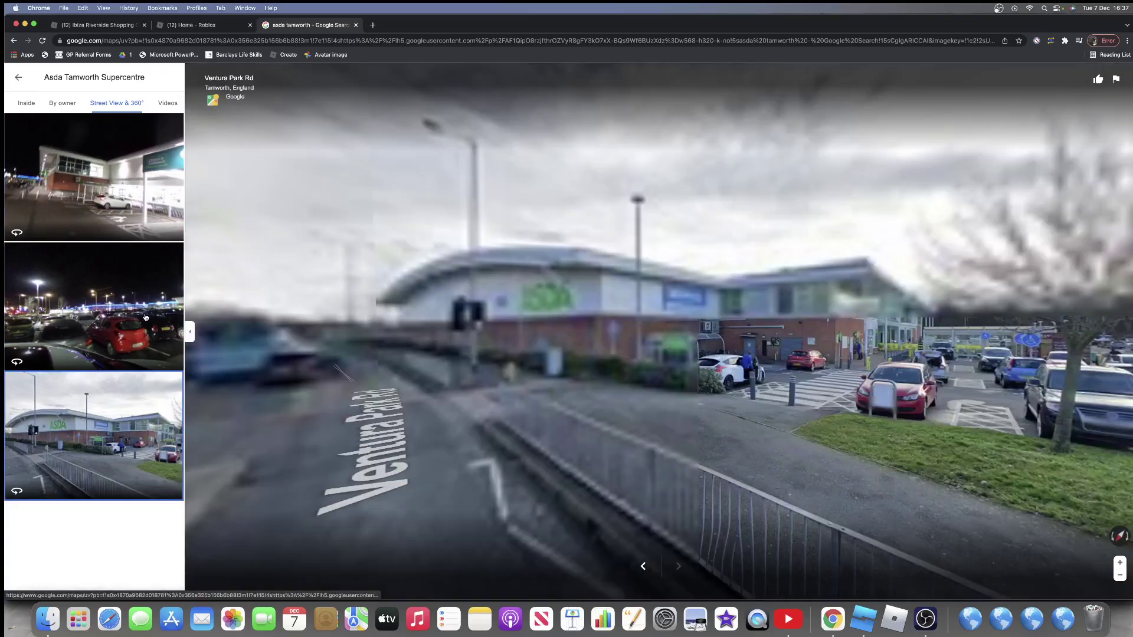
Walk along Ventura Park Rd toward Decathlon and turn left to the crossing
click(447, 452)
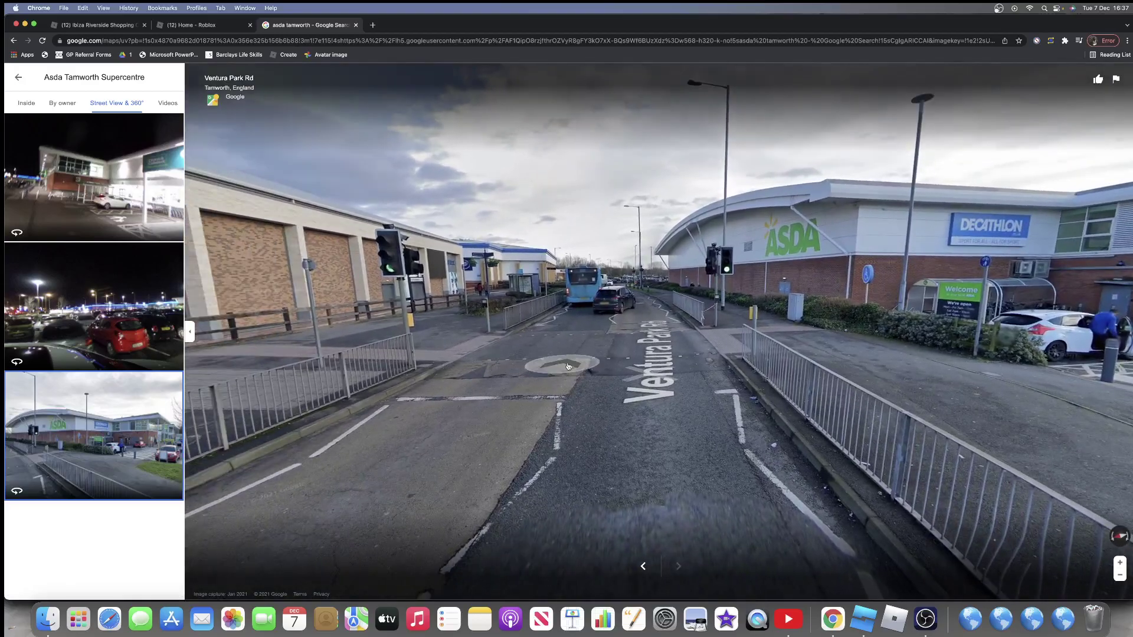
click(568, 367)
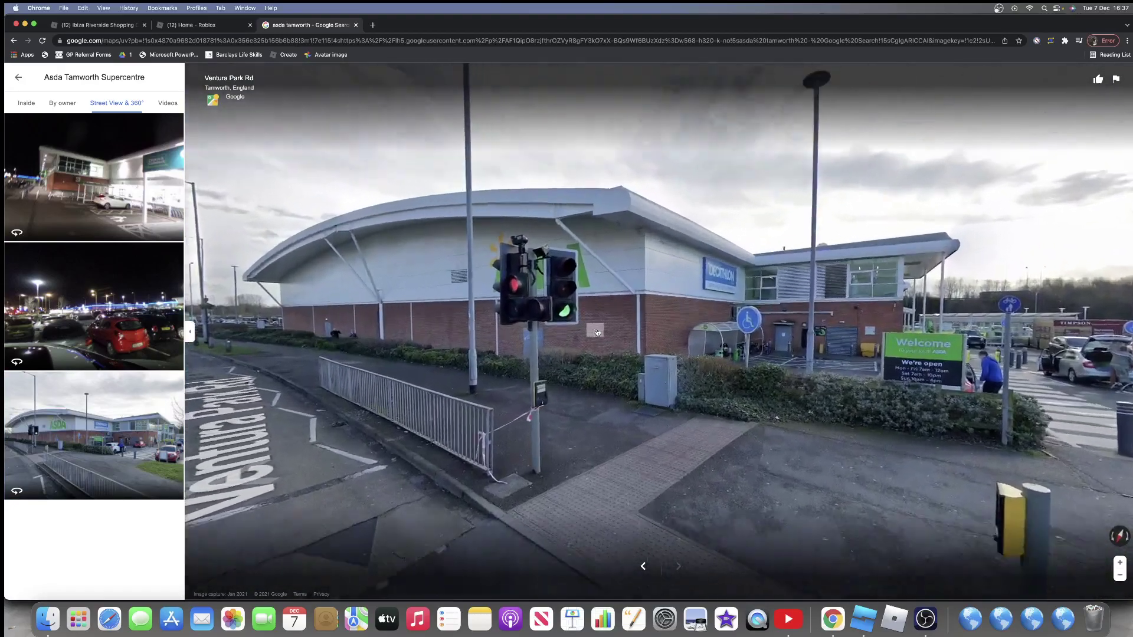
click(651, 343)
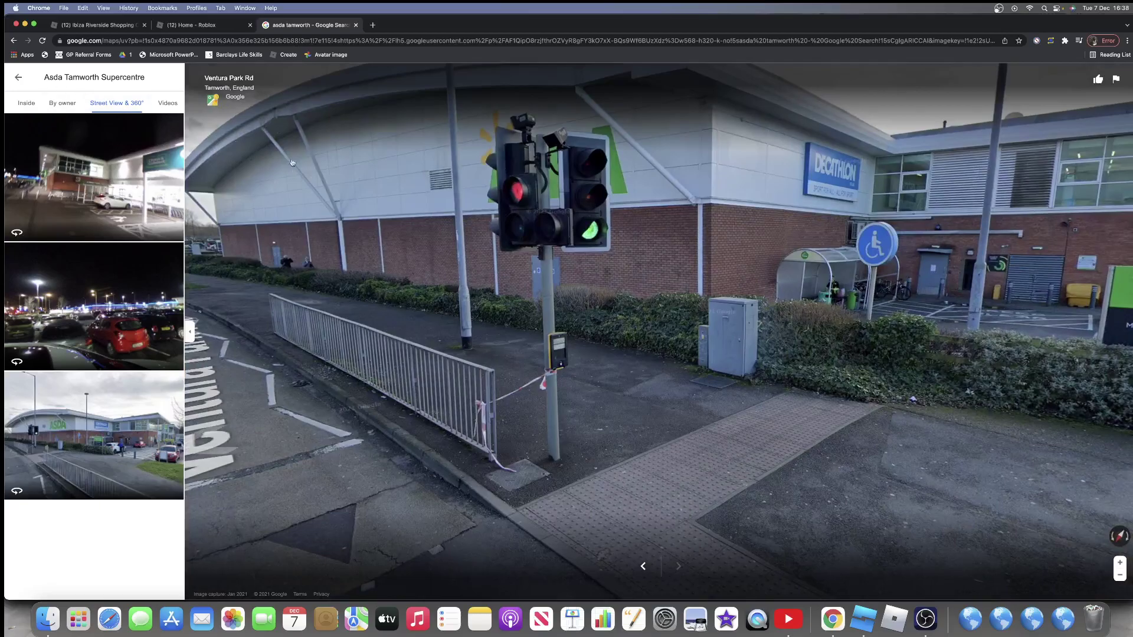
mouse_move(292, 164)
mouse_down()
mouse_move(543, 275)
mouse_move(534, 342)
mouse_move(422, 309)
mouse_move(666, 367)
mouse_up()
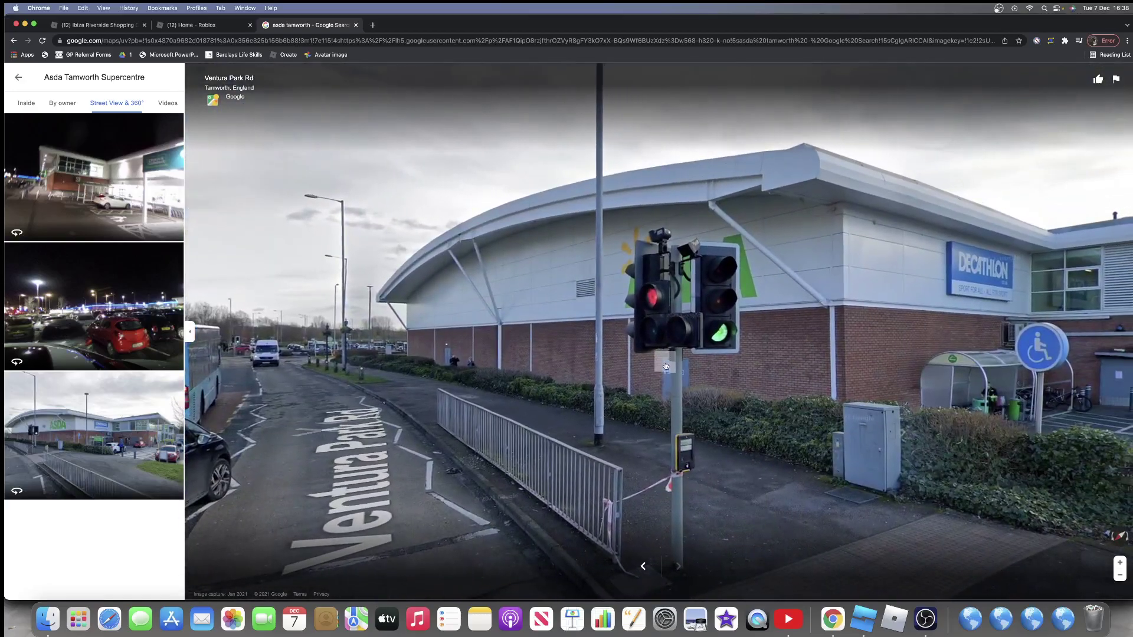
Walk down Ventura Park Rd past the junction to the building with the lorry
click(665, 367)
mouse_move(620, 342)
mouse_down()
mouse_move(737, 307)
mouse_move(452, 292)
mouse_up()
click(598, 362)
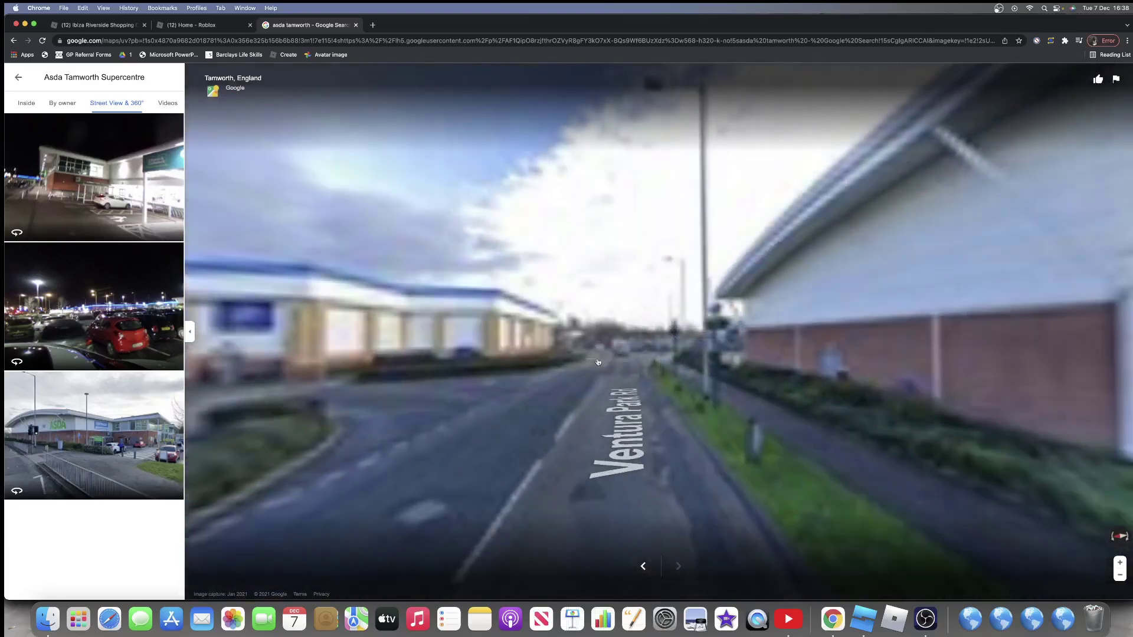
click(597, 362)
click(526, 396)
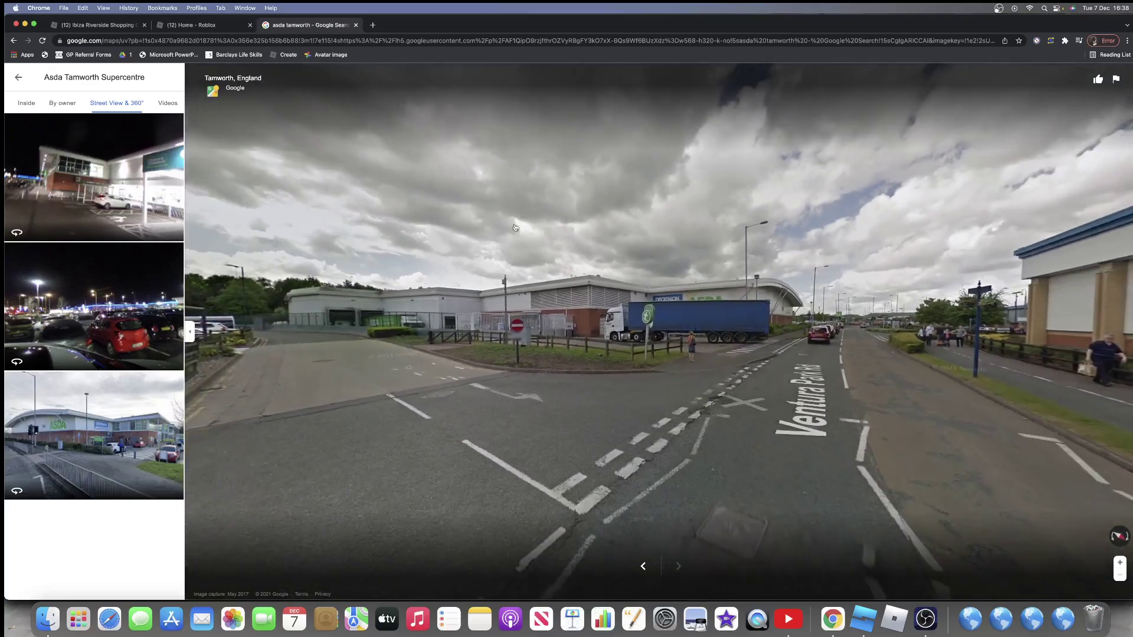
click(649, 271)
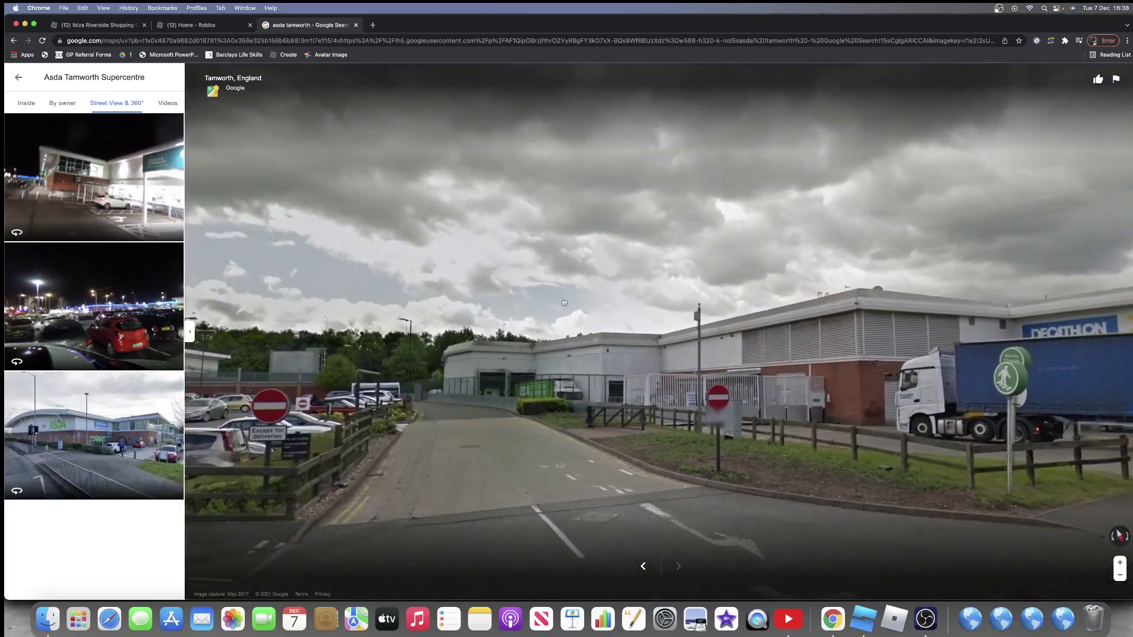
click(690, 287)
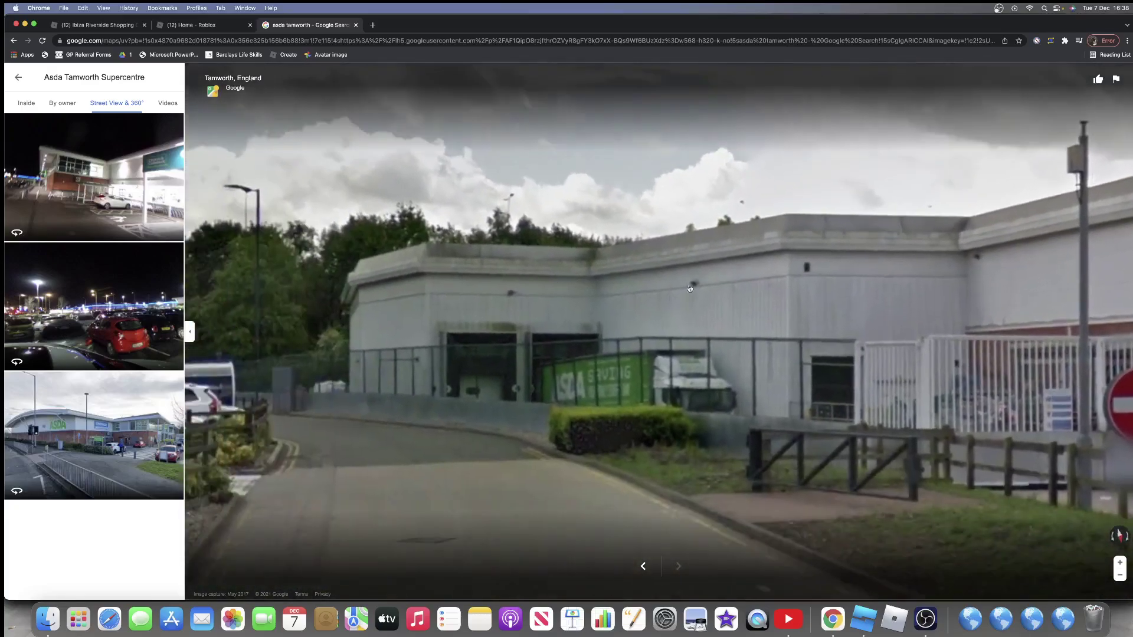
Face the Asda building and crossing, then move to the Boots entrance
drag(690, 286, 422, 375)
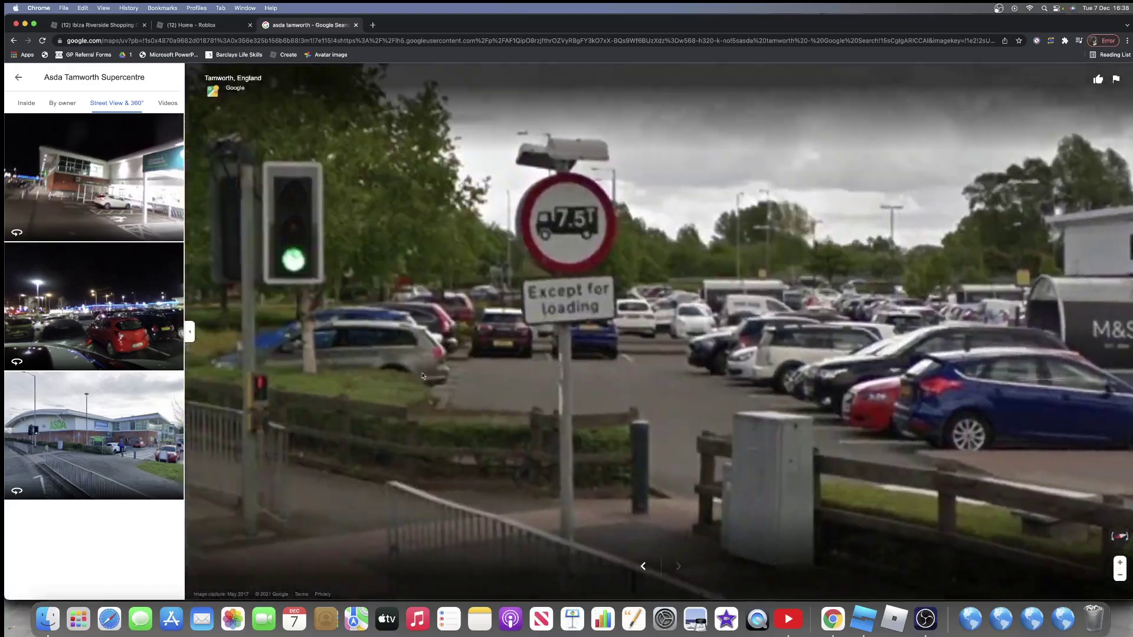
click(422, 376)
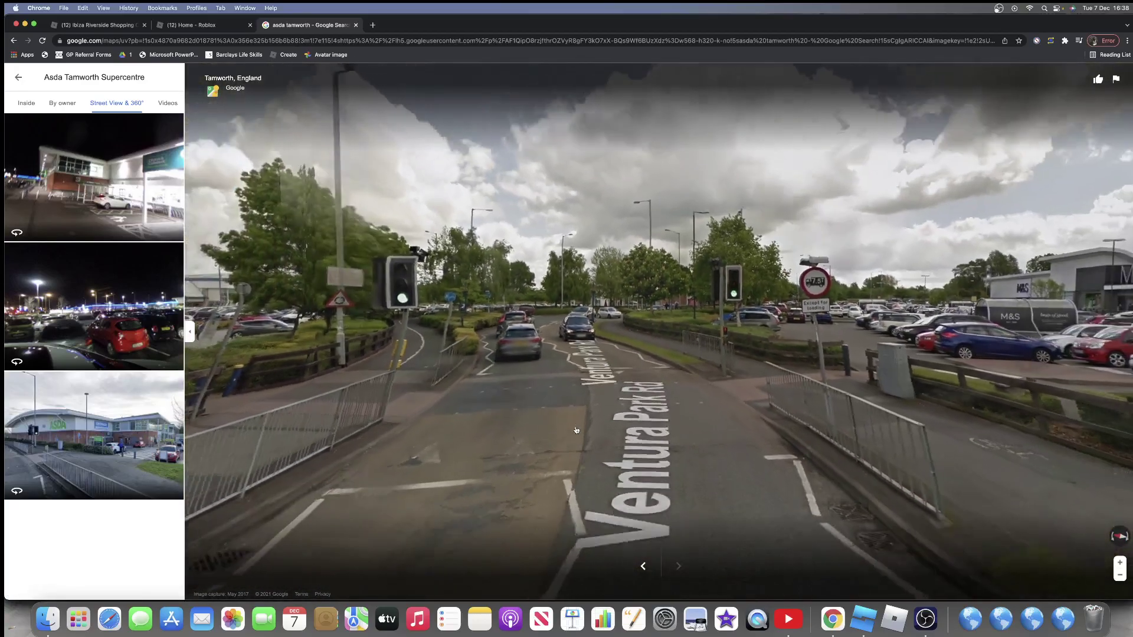
drag(575, 431, 690, 294)
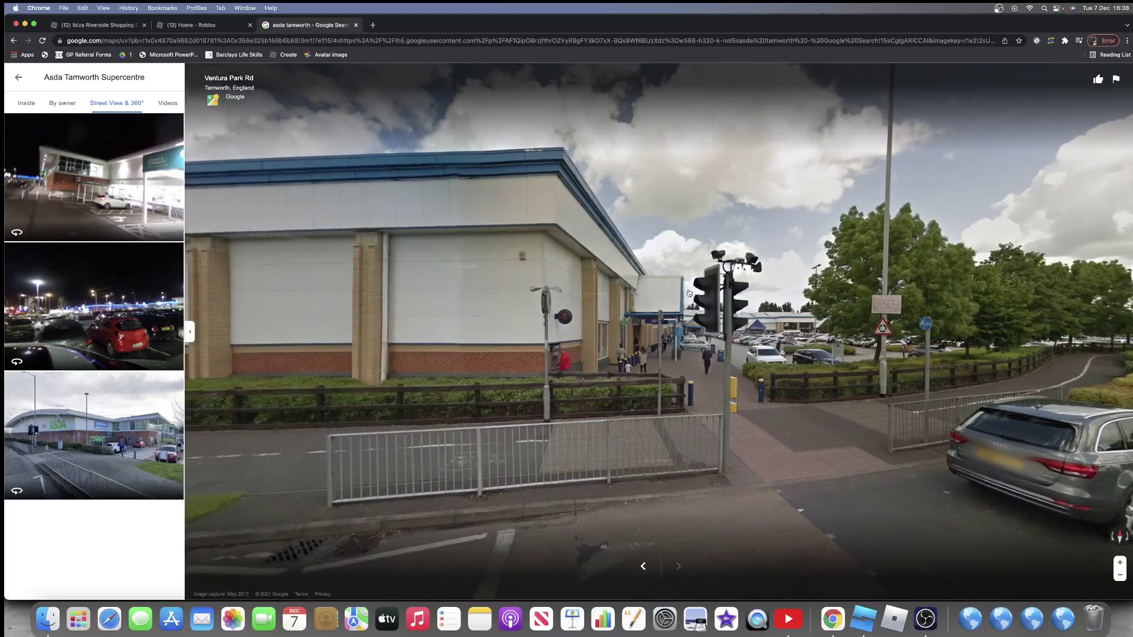
click(687, 353)
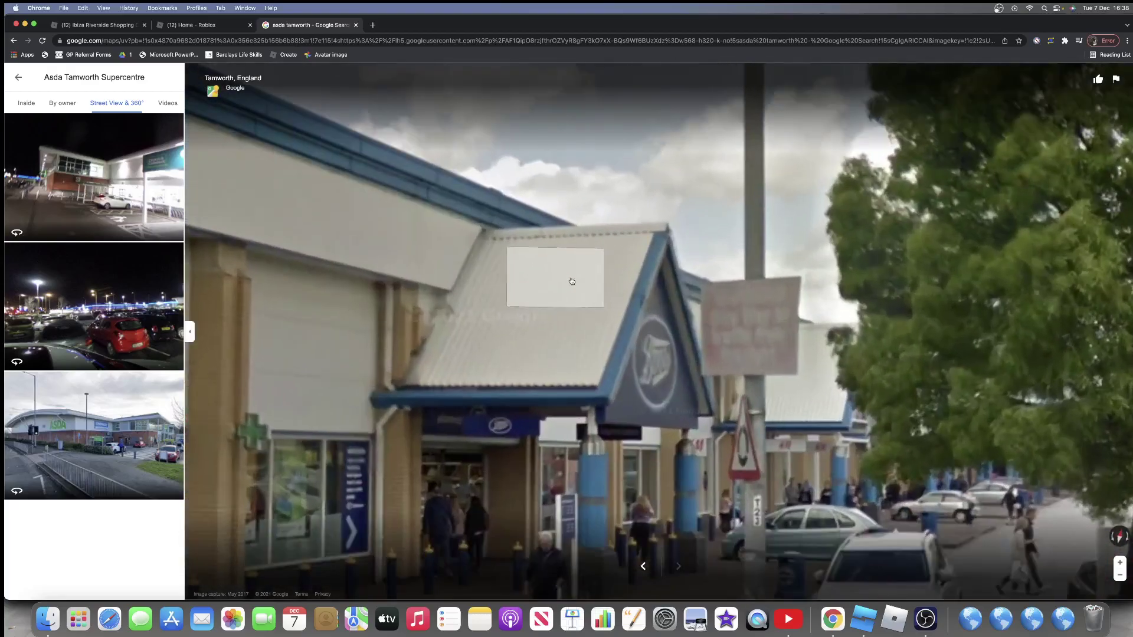
drag(571, 282, 432, 295)
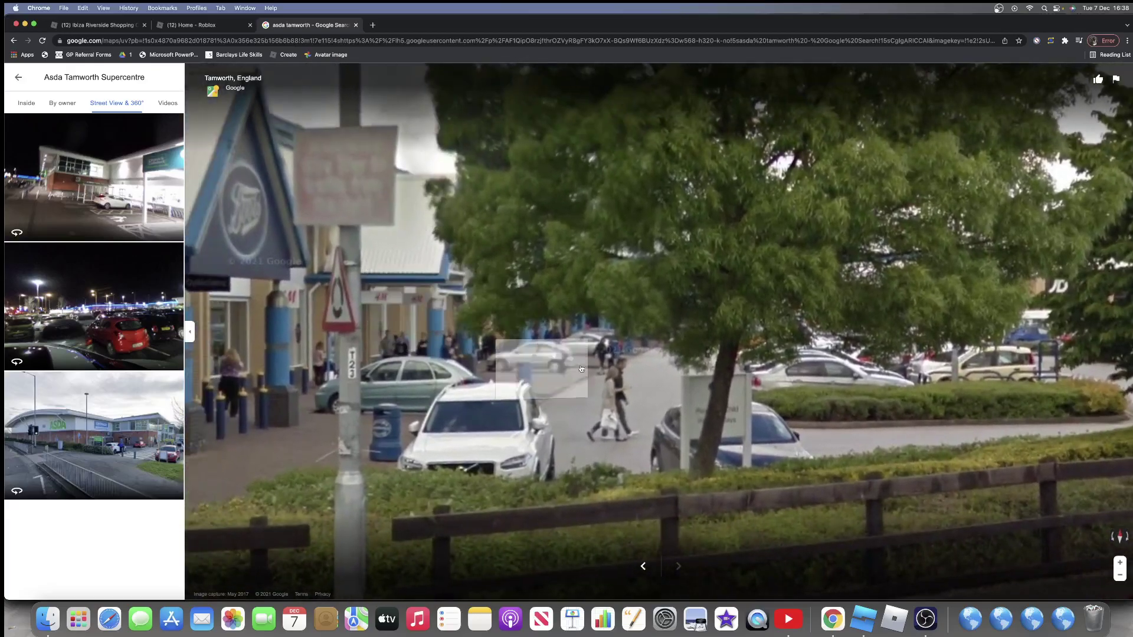
click(580, 369)
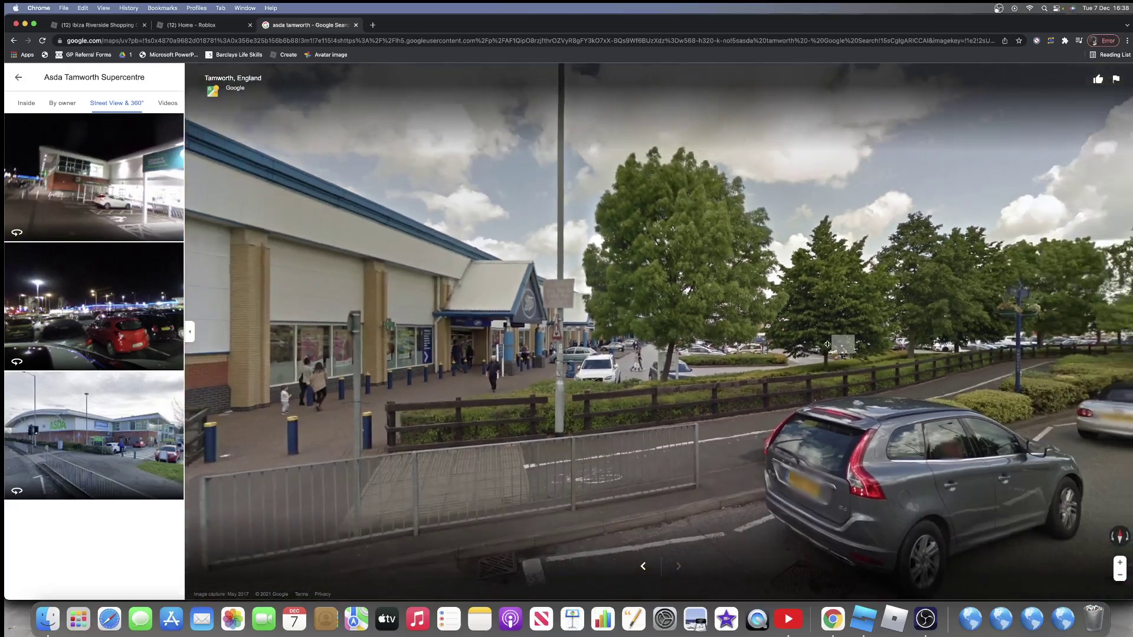
mouse_move(841, 381)
mouse_down()
mouse_move(637, 379)
mouse_move(804, 515)
mouse_up()
Continue along Ventura Park Rd to the Costa shop and its seating area
click(637, 379)
click(646, 376)
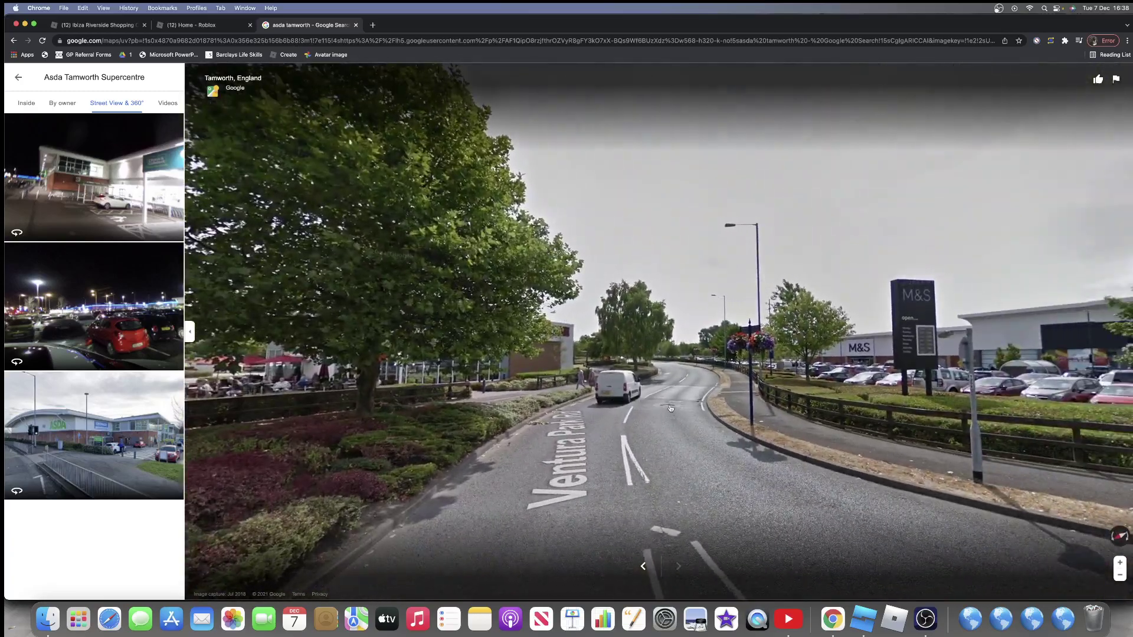
click(670, 408)
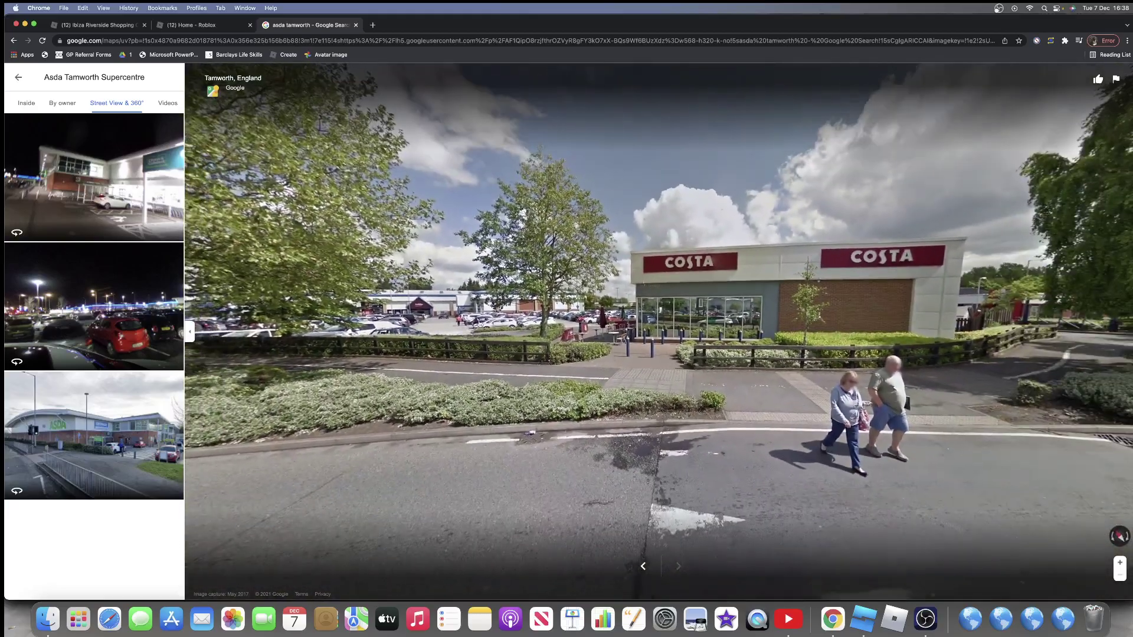
click(426, 309)
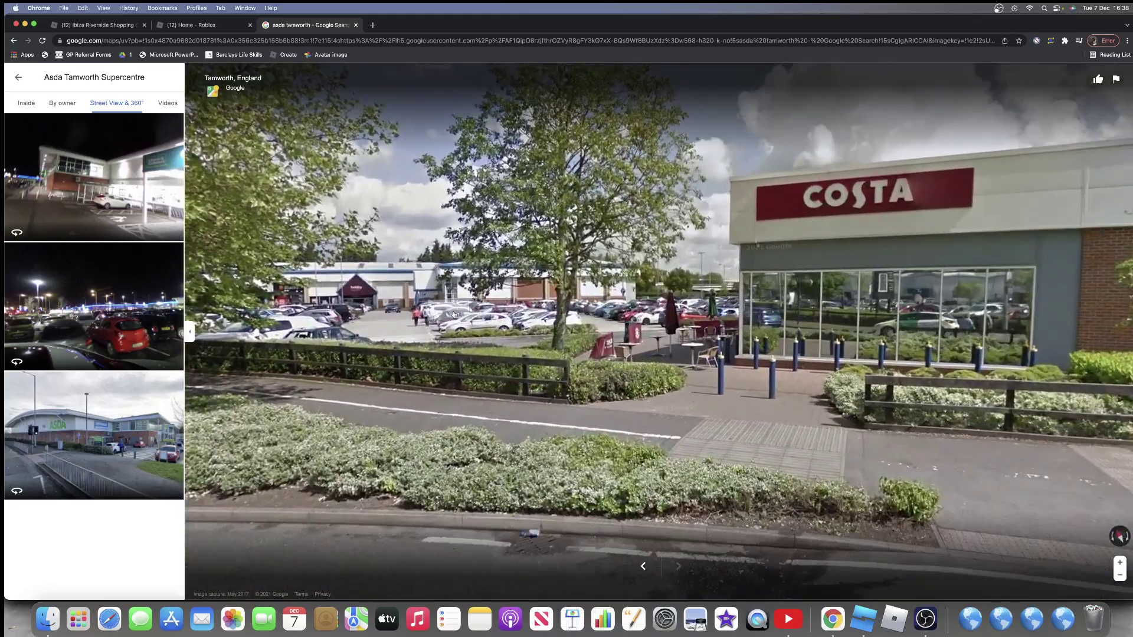
drag(420, 363, 601, 339)
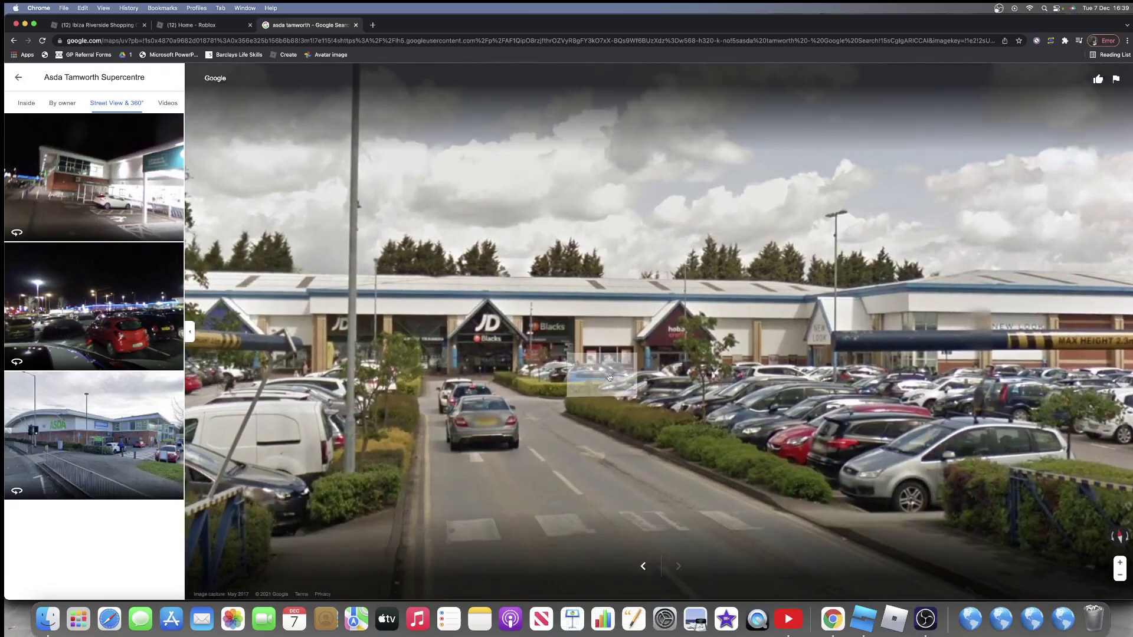
Move past a tree to the JD storefront and onto the fenced footpath
drag(610, 379, 615, 374)
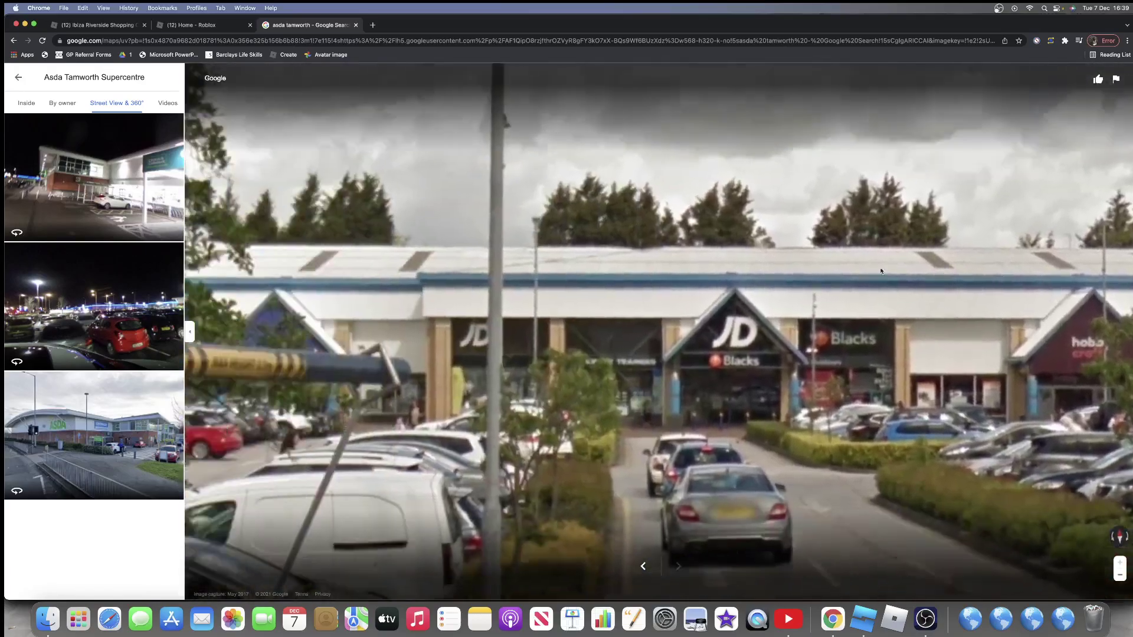
drag(982, 245, 978, 249)
click(900, 254)
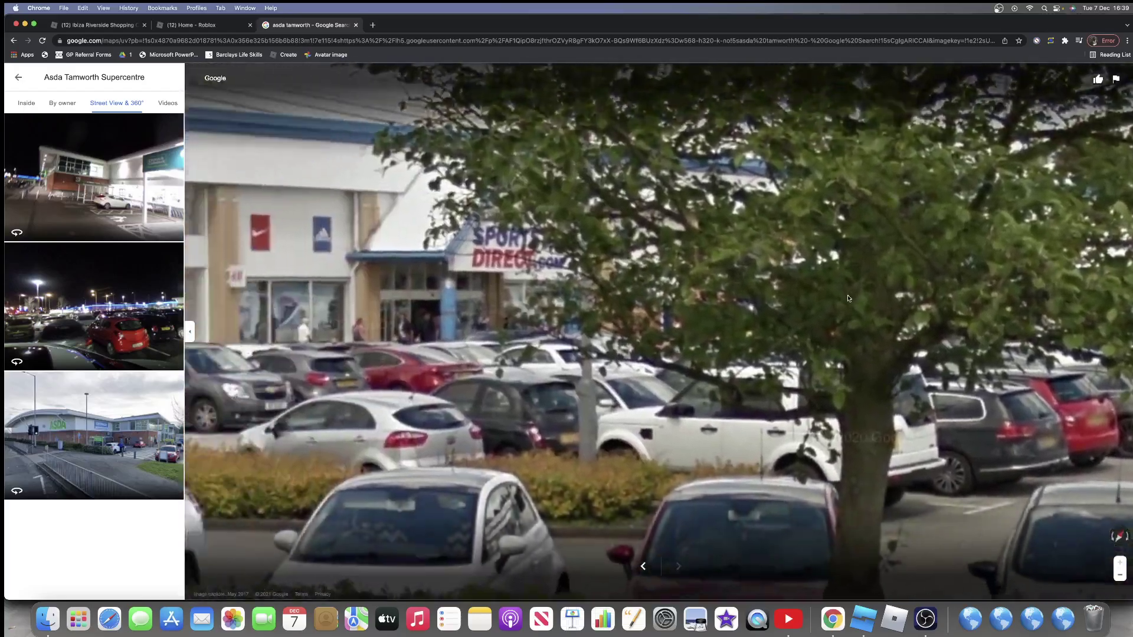
key(Right)
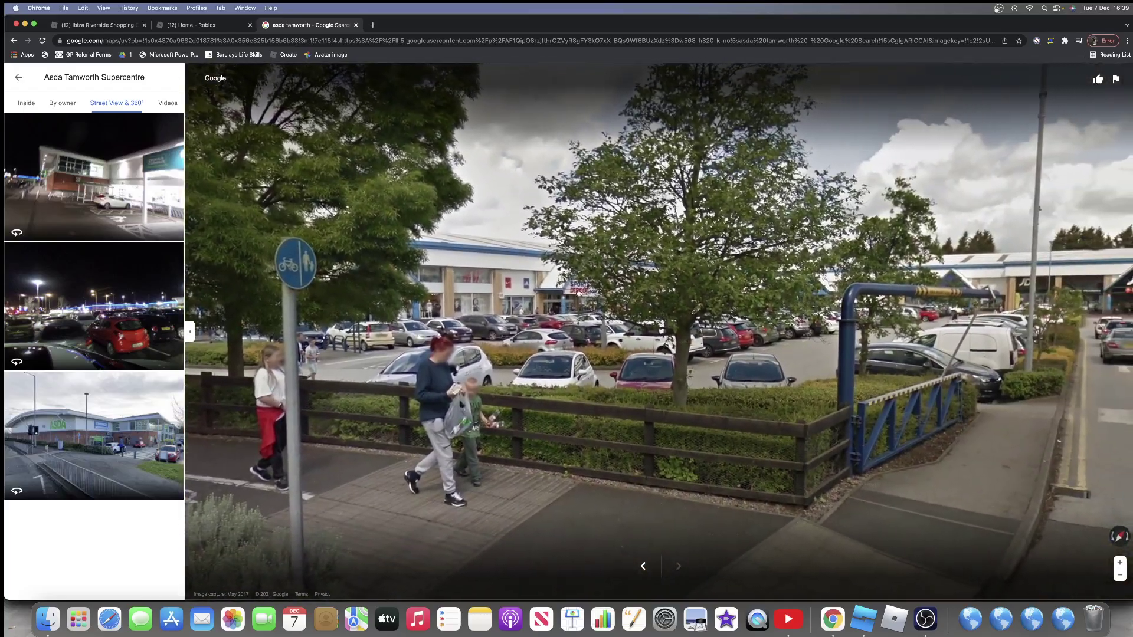
key(Right)
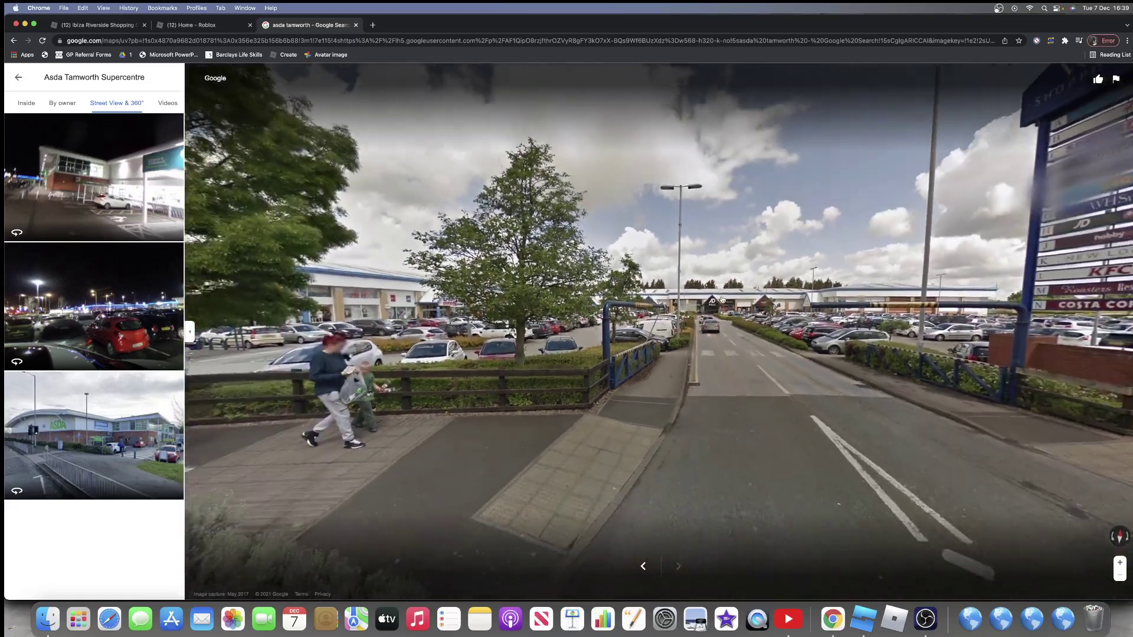
click(722, 300)
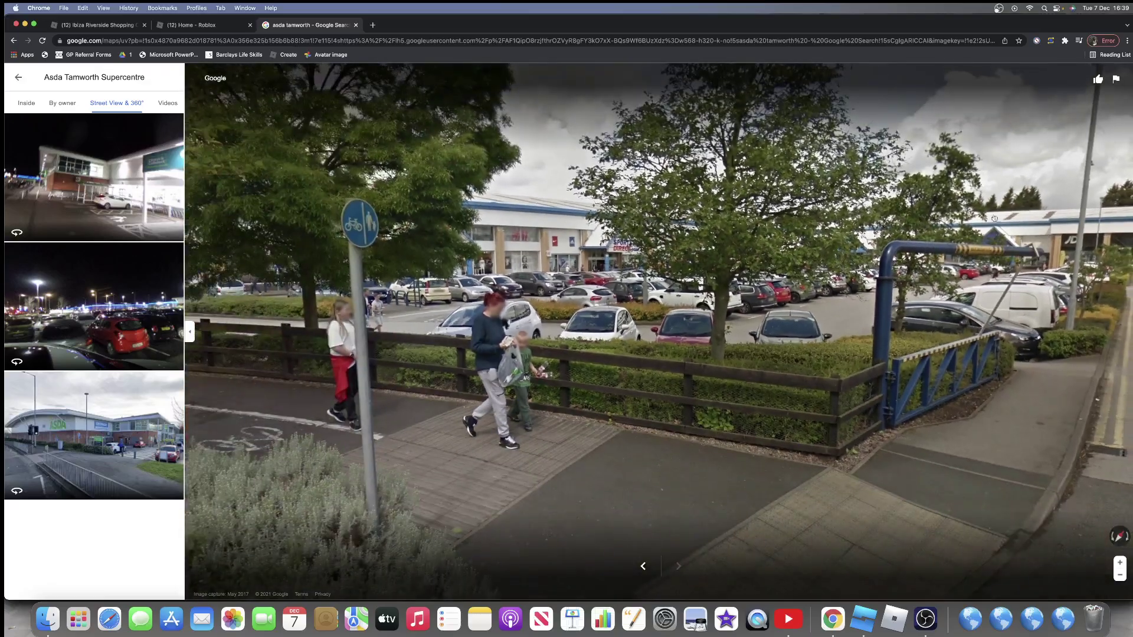
click(842, 243)
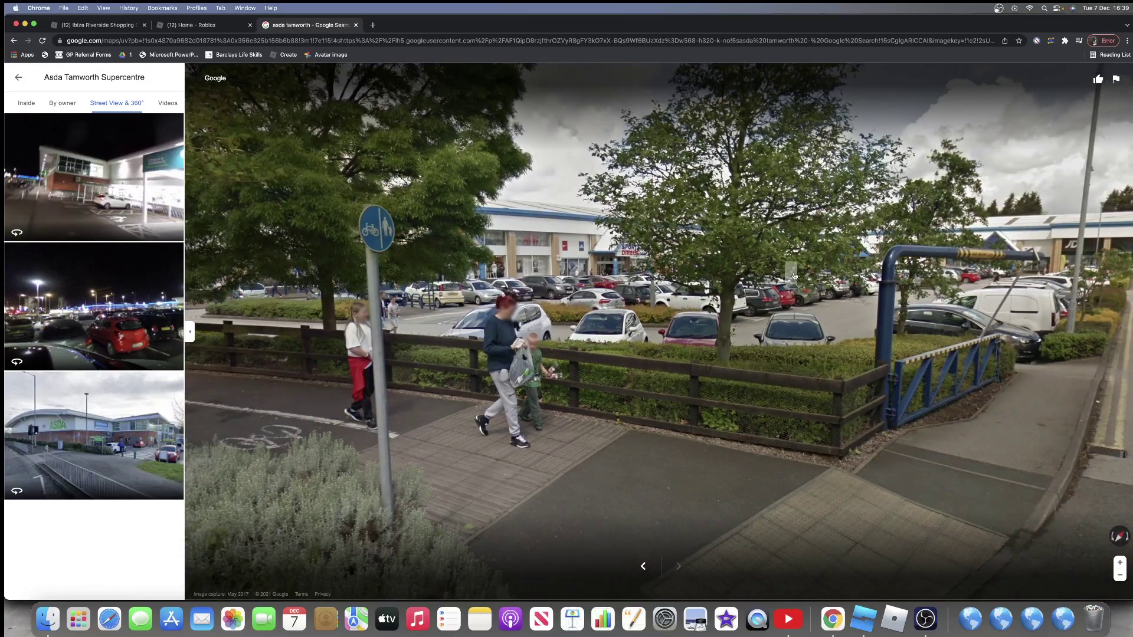
Pass the M&S roundabout, follow Ventura Park Rd and face the Primark store
drag(792, 275, 1089, 315)
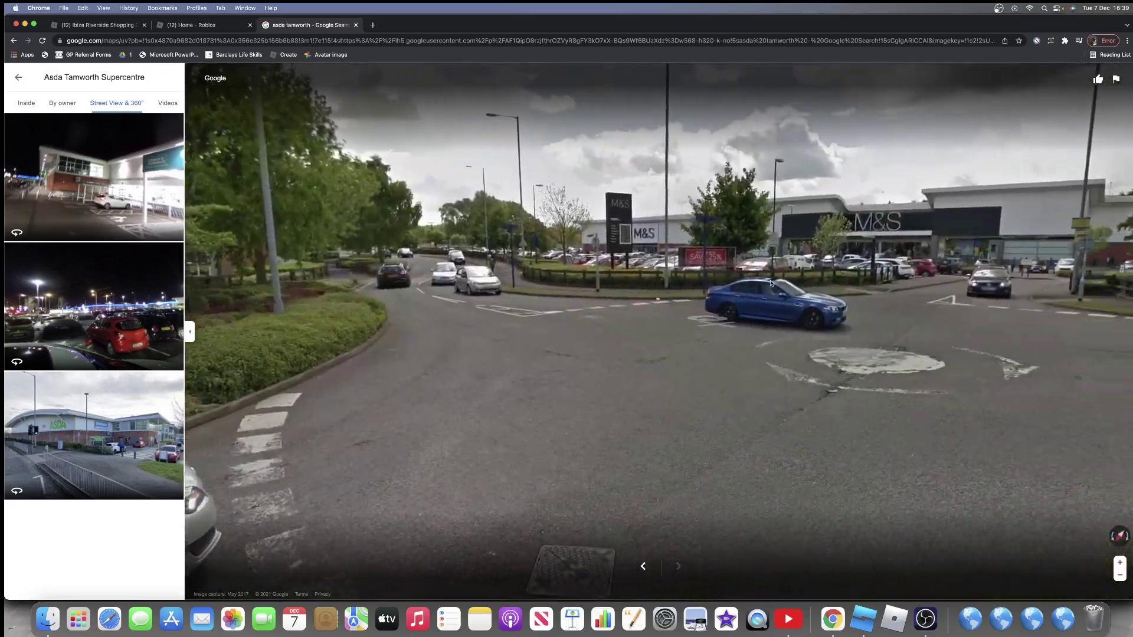
click(514, 366)
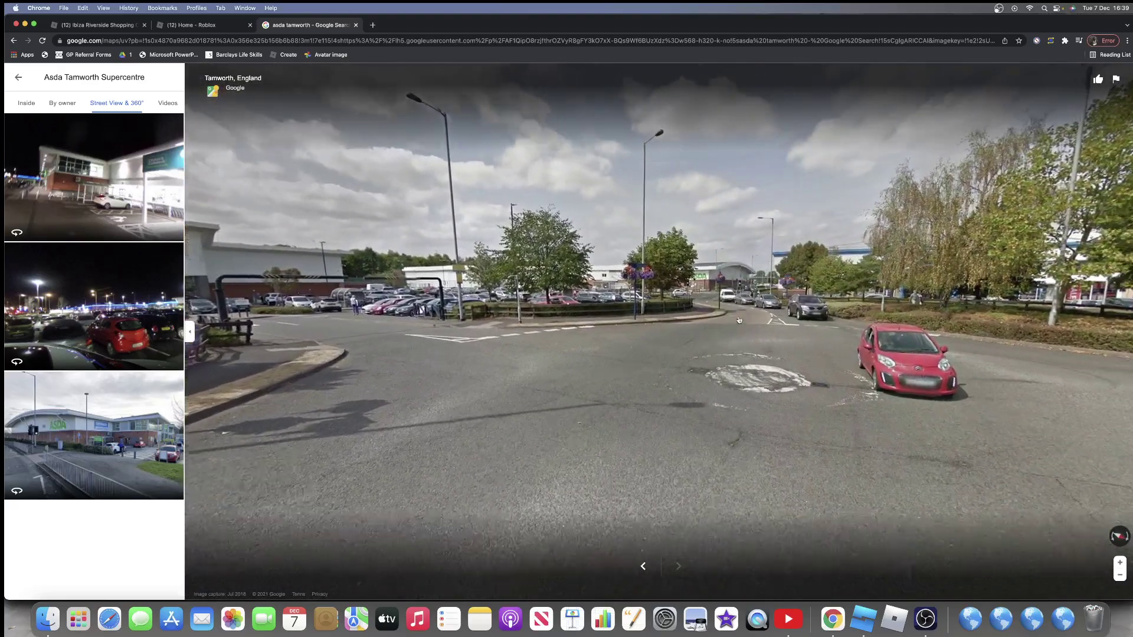
click(740, 320)
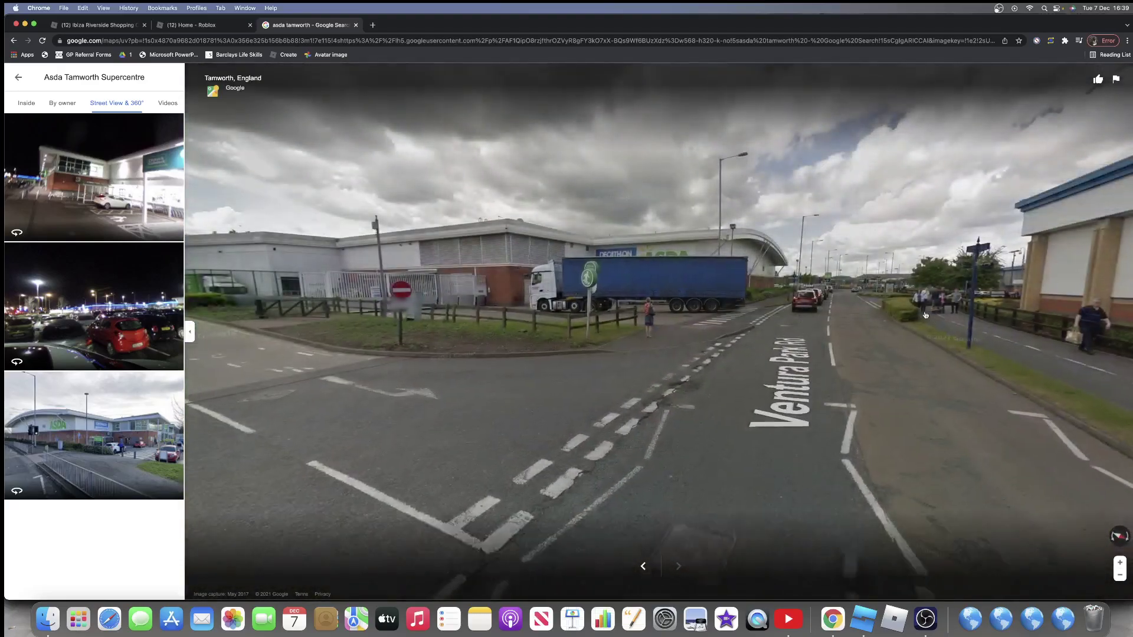
click(925, 315)
click(925, 381)
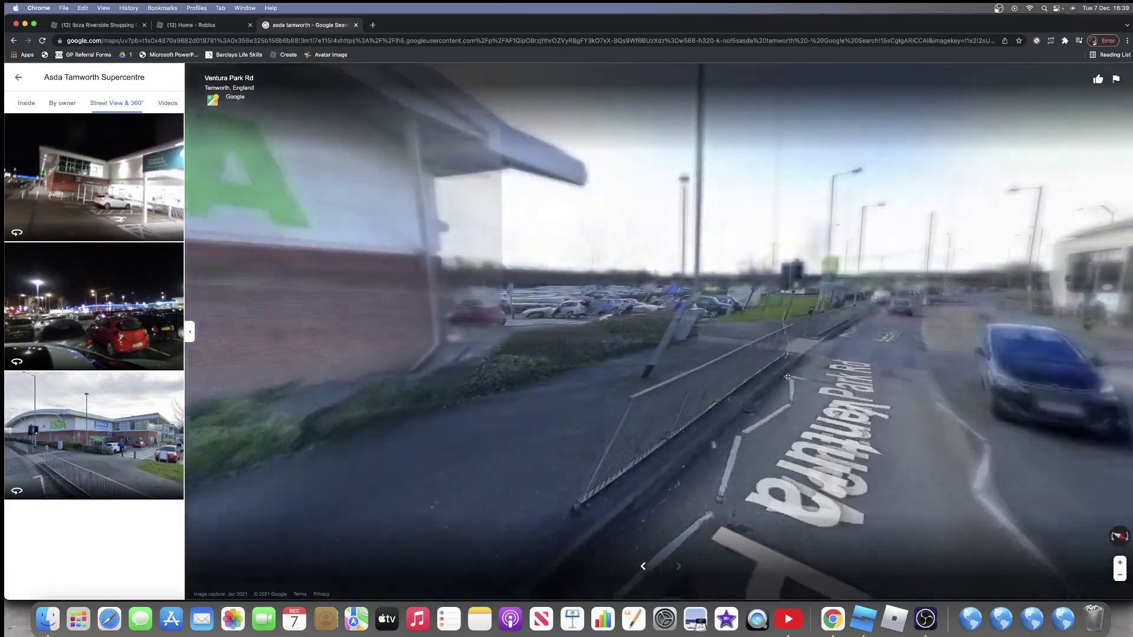
drag(901, 317, 591, 360)
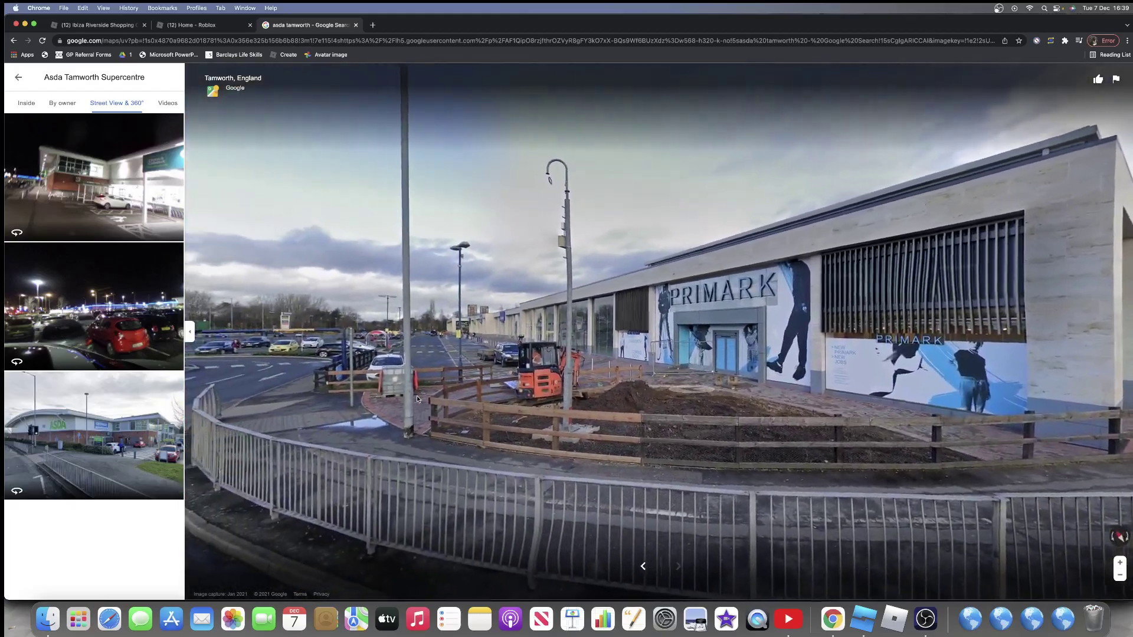
Approach the Primark entrance and walk up to the shopfronts with the blue railing
click(622, 369)
click(622, 369)
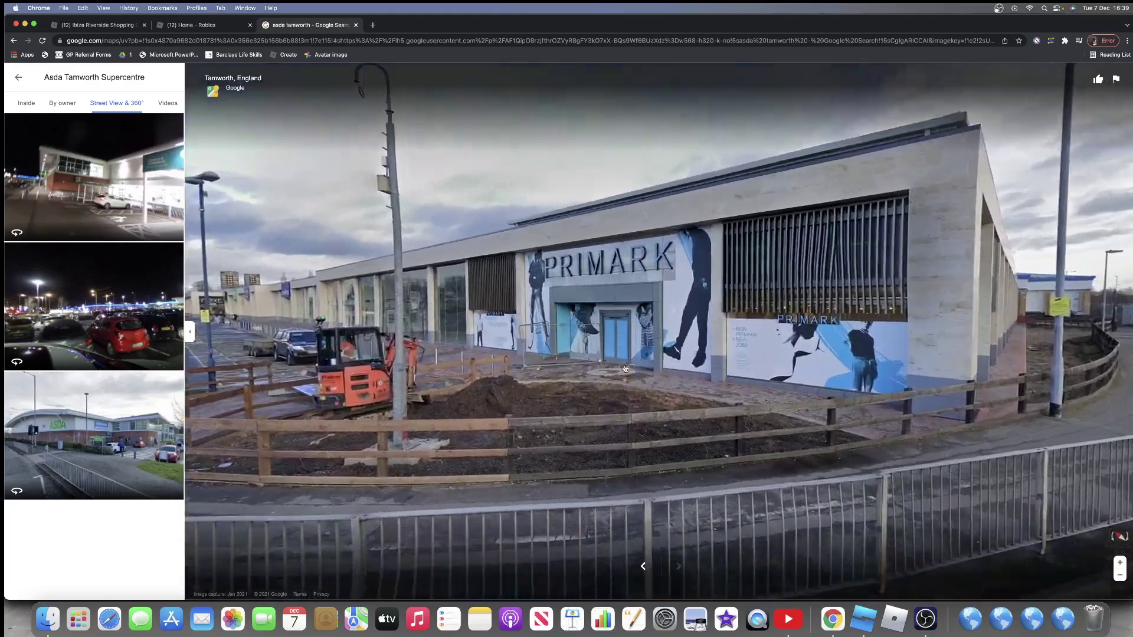
drag(582, 369, 656, 369)
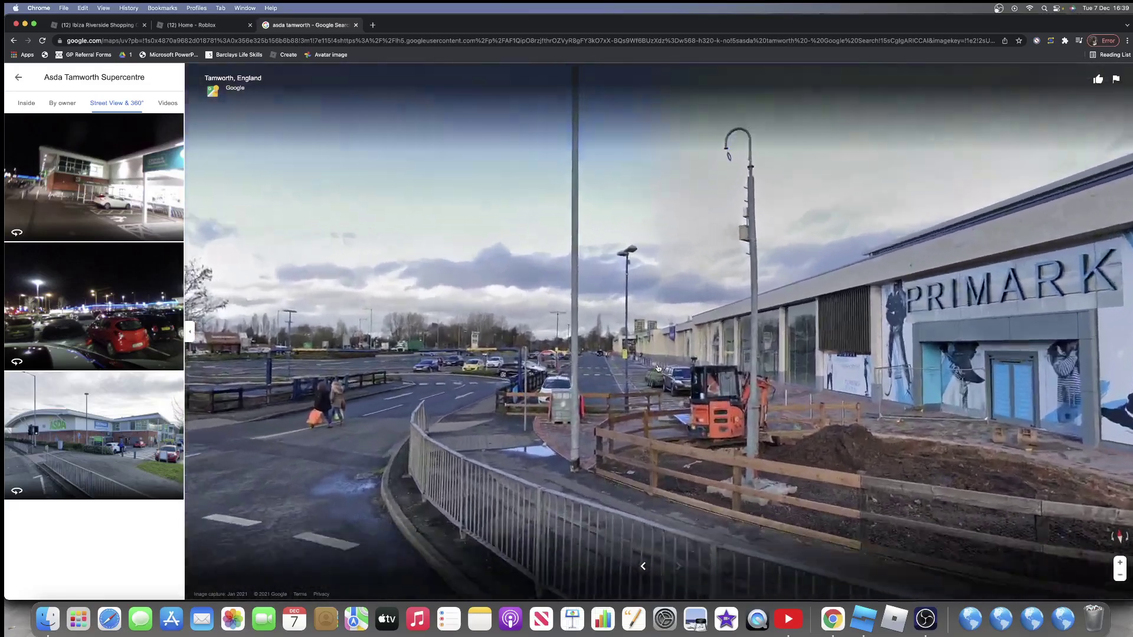
click(656, 368)
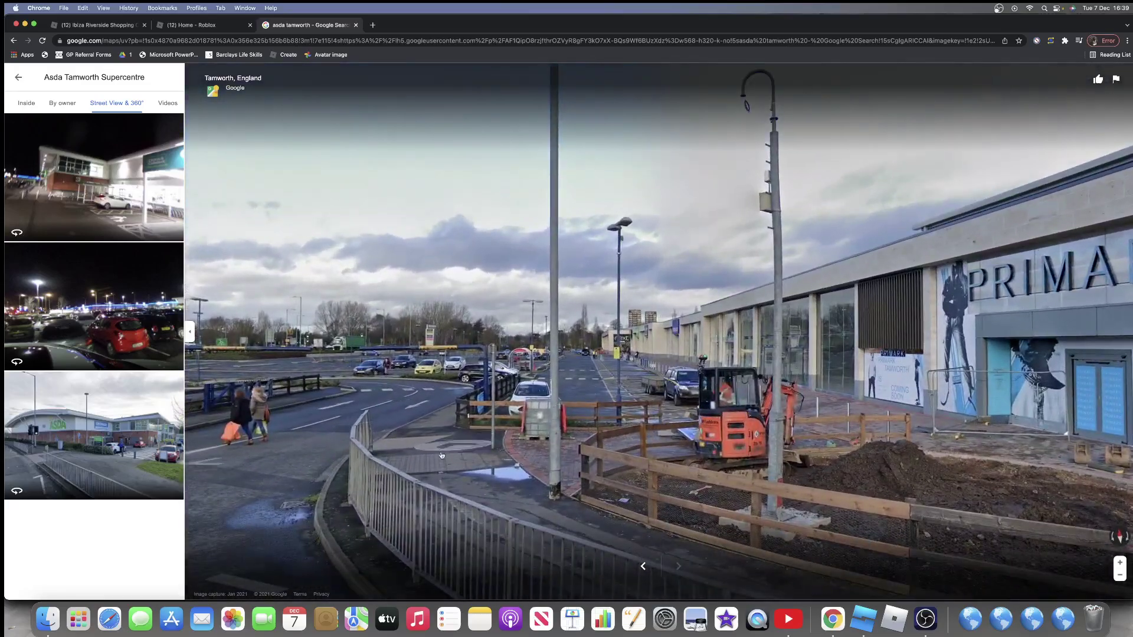
click(367, 456)
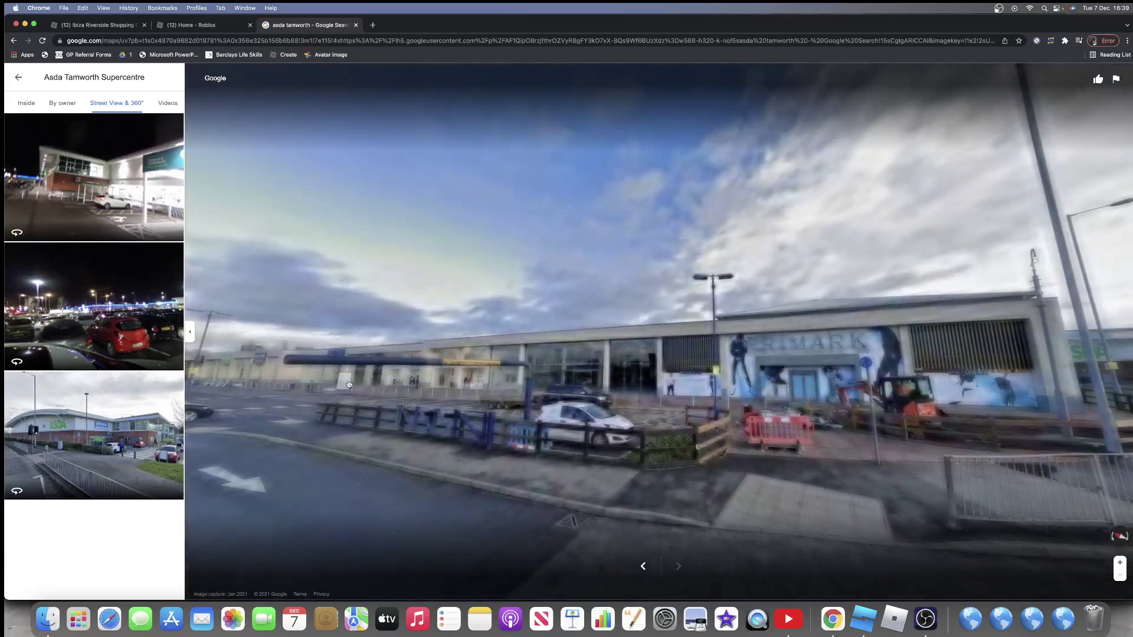
click(349, 384)
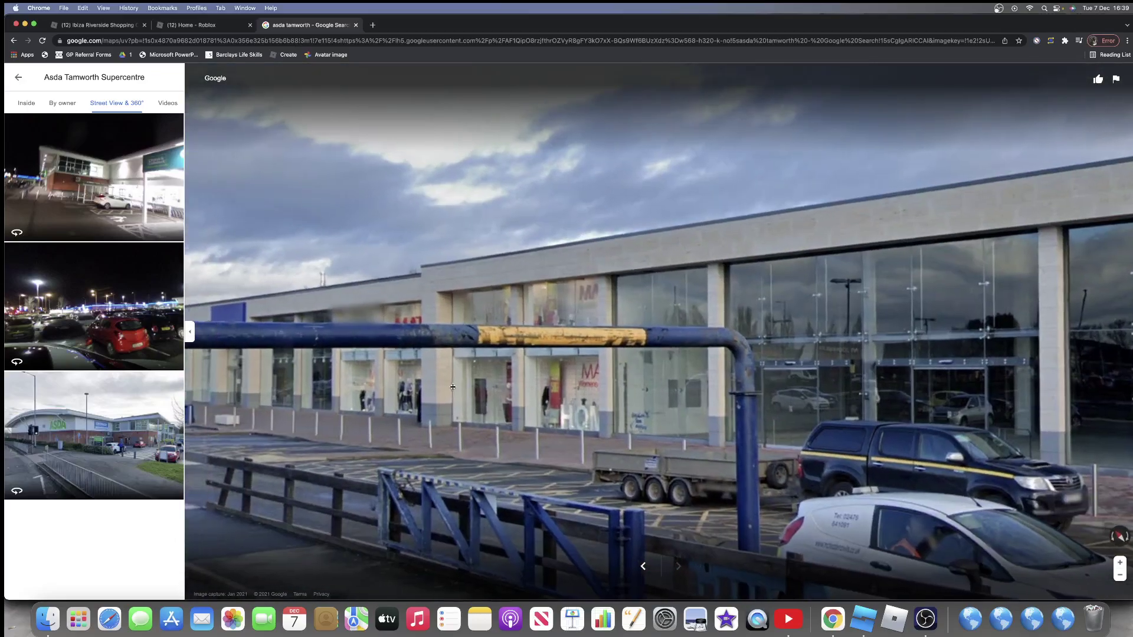
drag(402, 309, 654, 293)
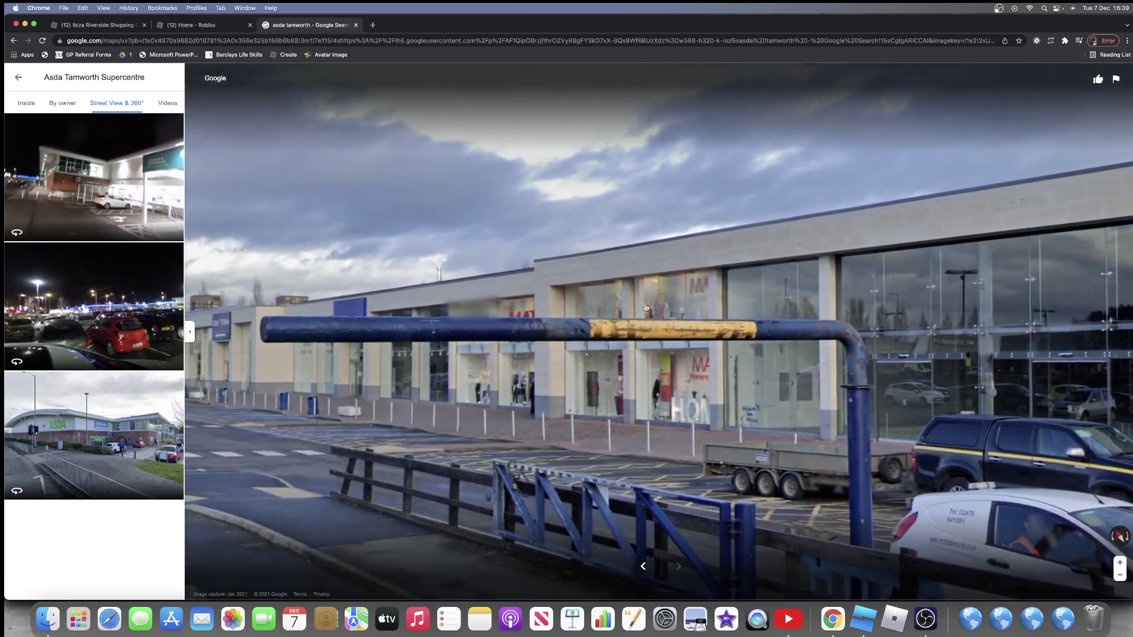
Continue past the Next store toward the roundabout and Asda signs
click(534, 386)
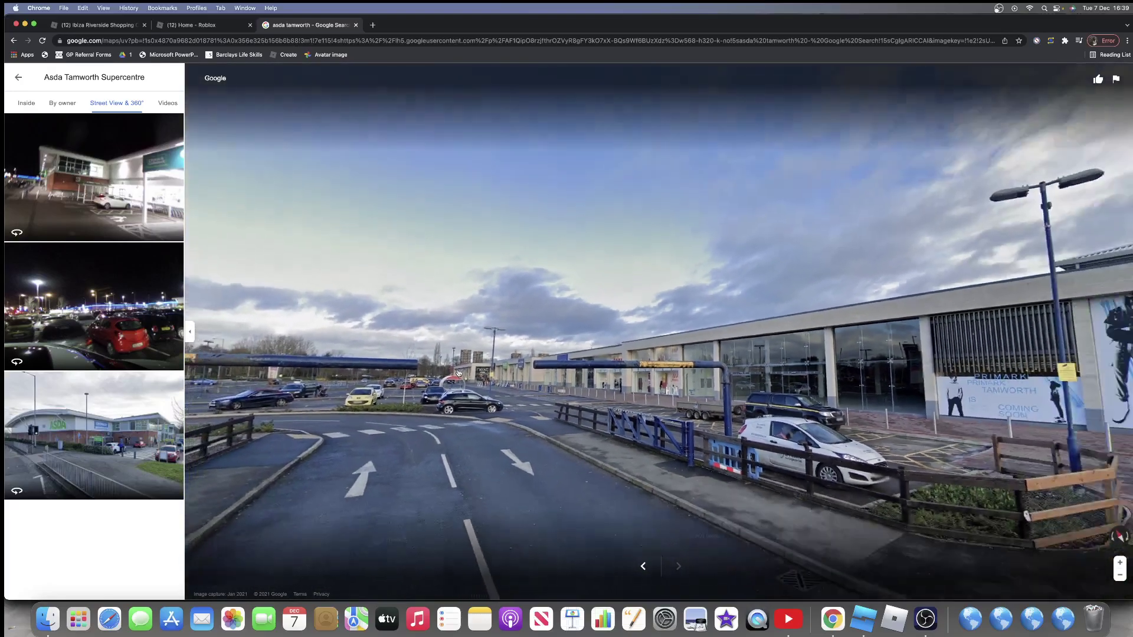
click(504, 383)
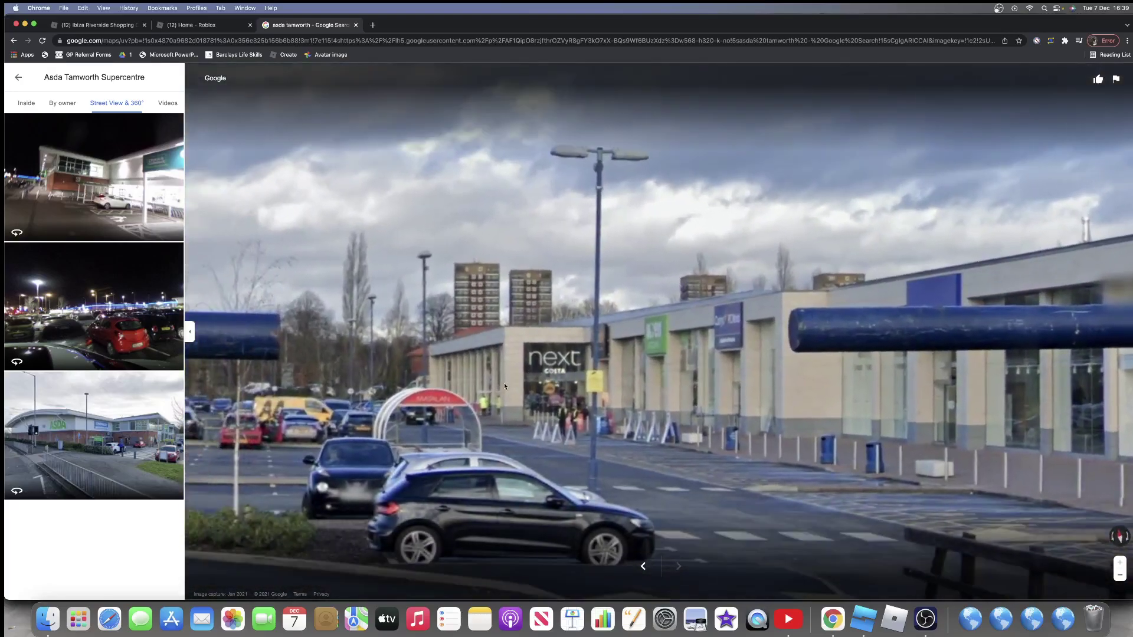
click(504, 383)
click(497, 382)
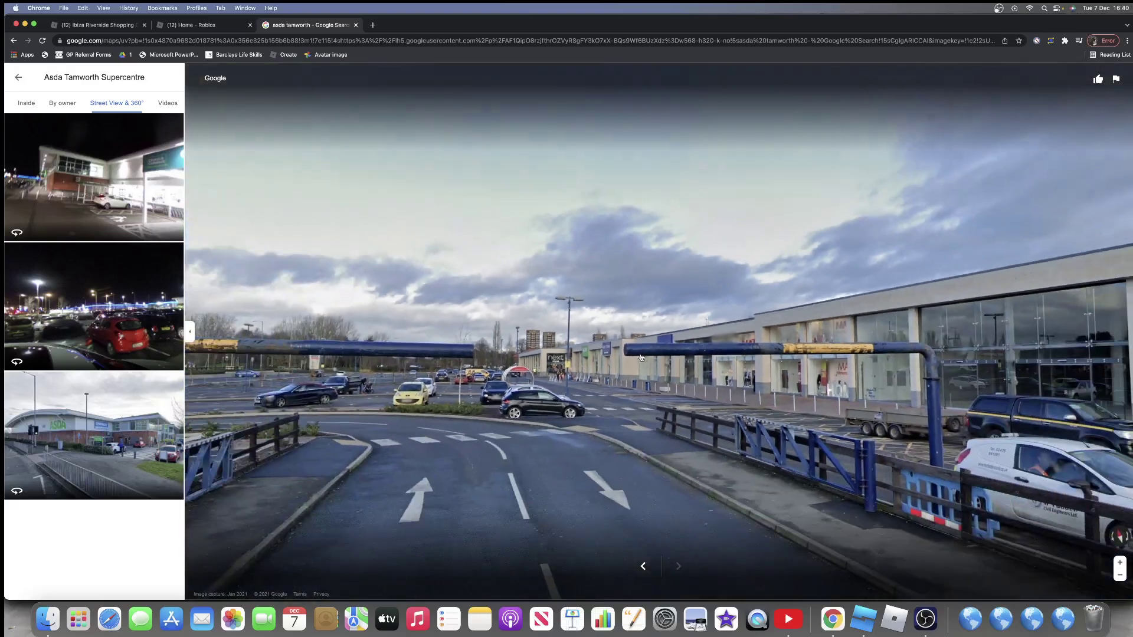
click(492, 380)
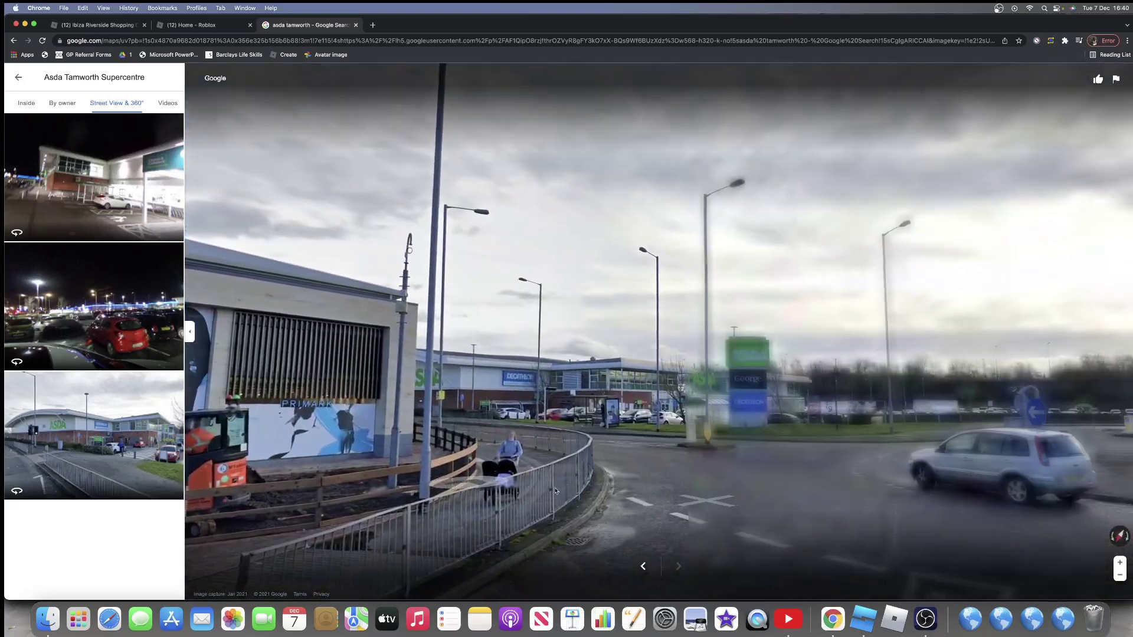
click(816, 445)
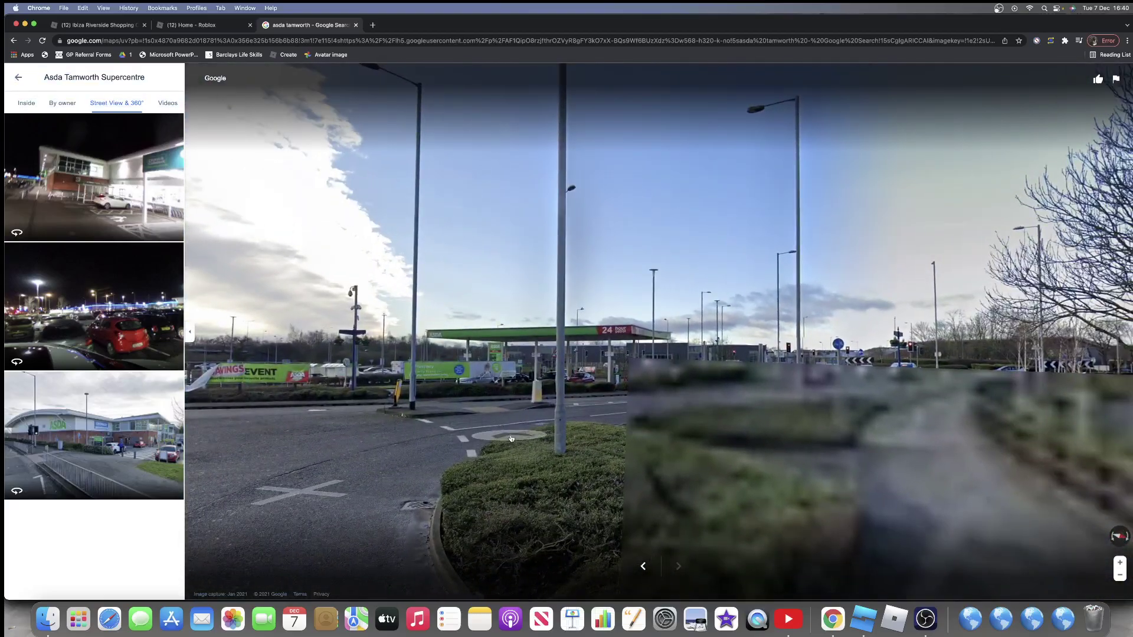
click(510, 438)
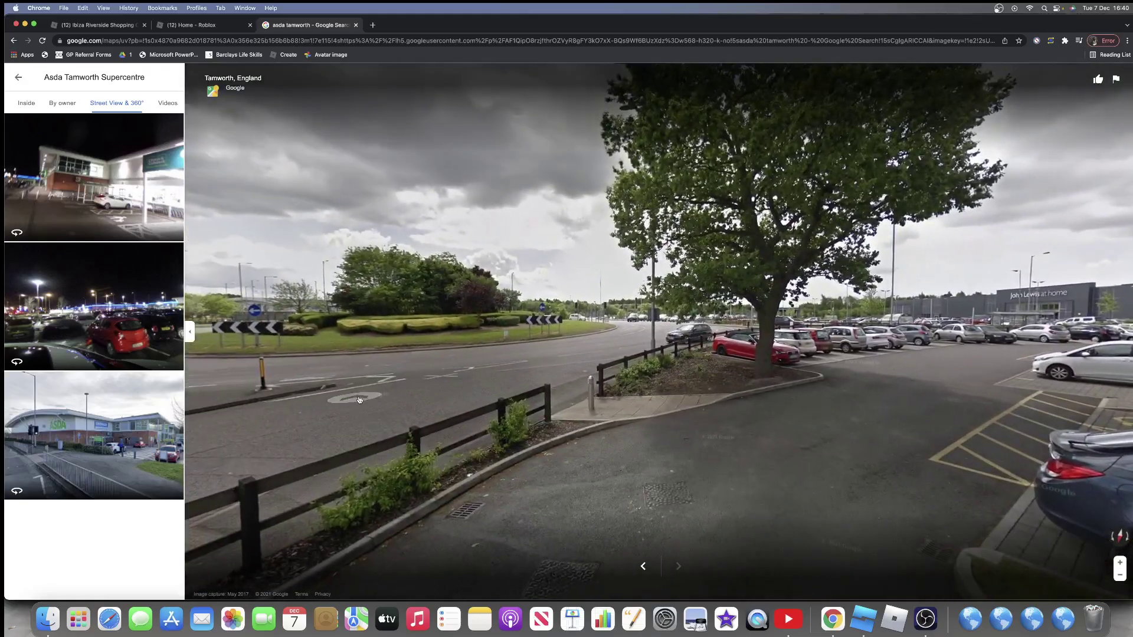
click(359, 399)
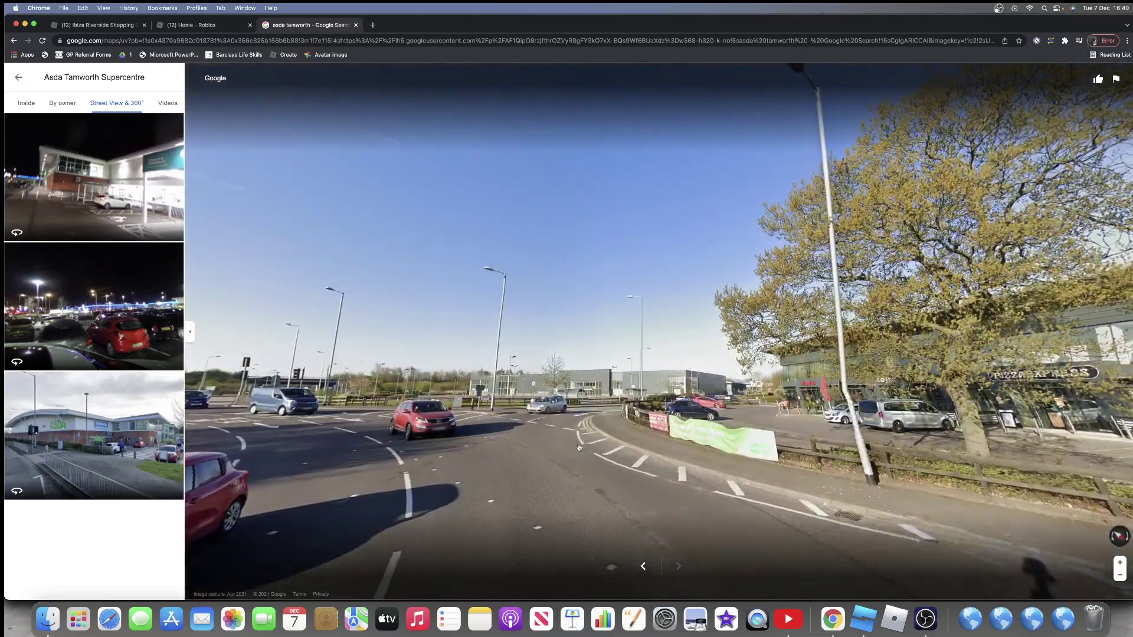
Move along Ventura Park Rd past the bus shelter to the grey building
click(578, 448)
click(641, 435)
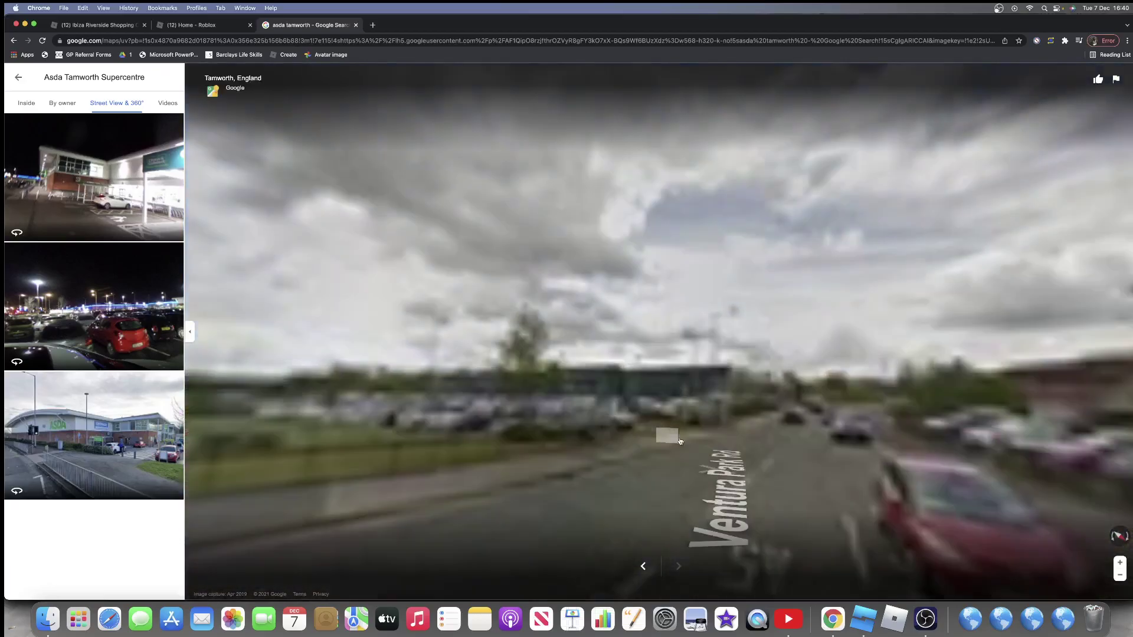
click(714, 463)
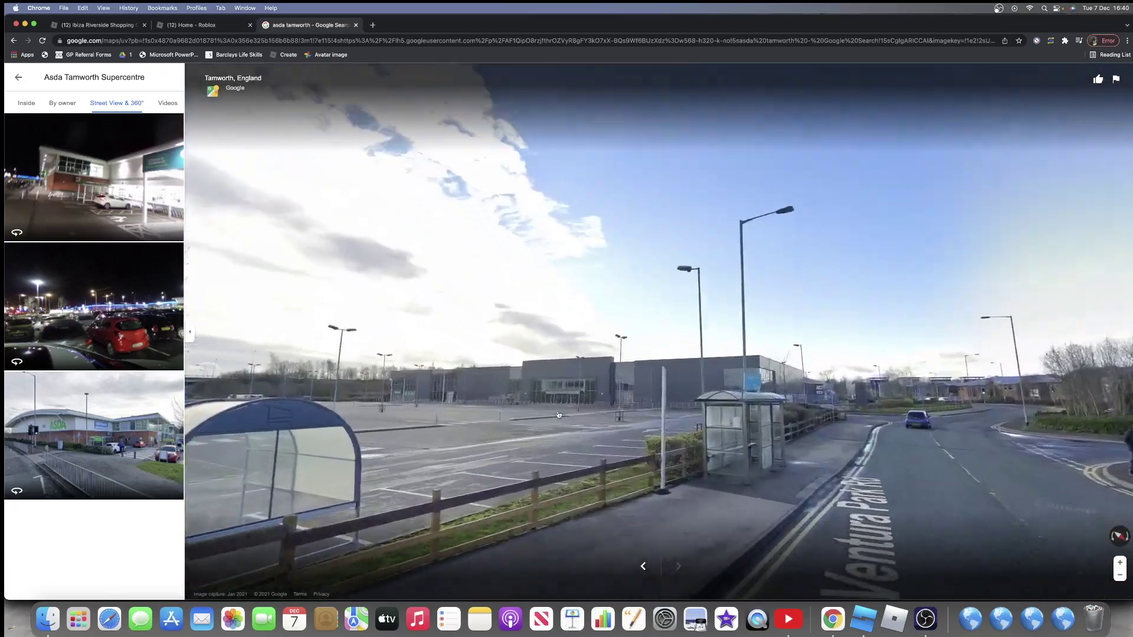
click(616, 375)
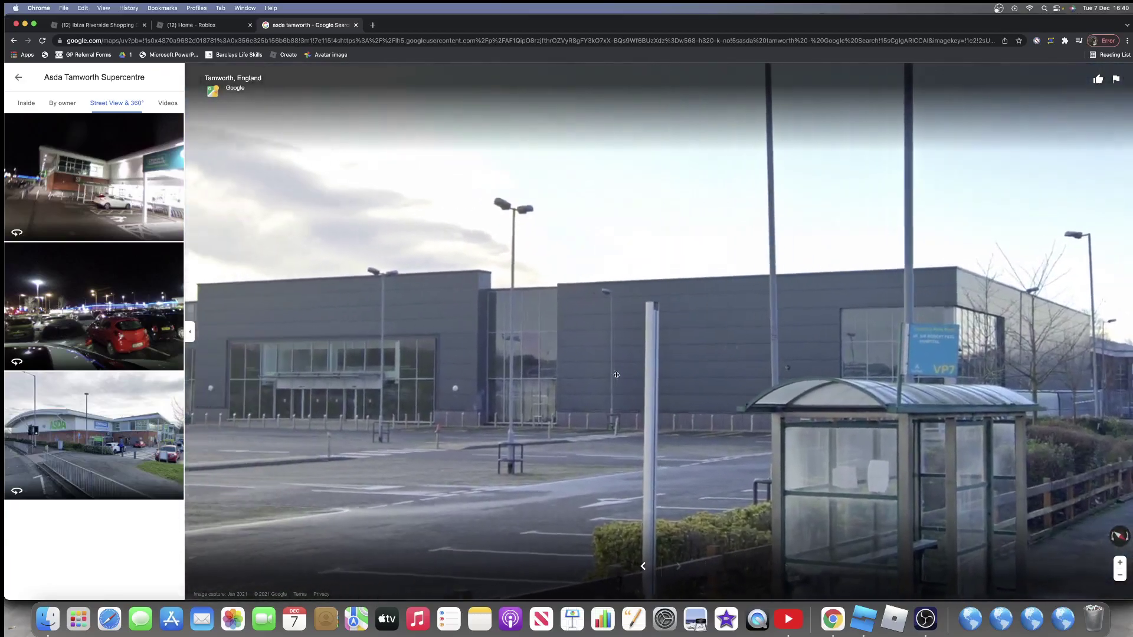
click(616, 375)
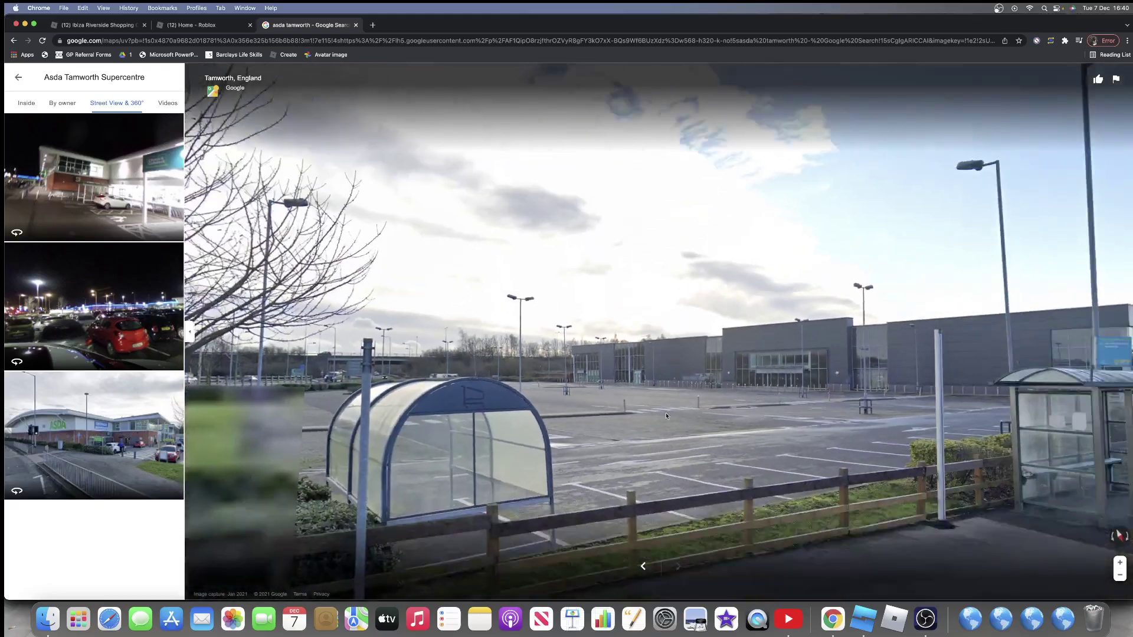
Look toward Sainsbury's and Nando's, then step beside Pizza Express facing down the road
mouse_move(667, 416)
mouse_down()
mouse_move(551, 412)
mouse_move(1001, 416)
mouse_move(737, 420)
mouse_up()
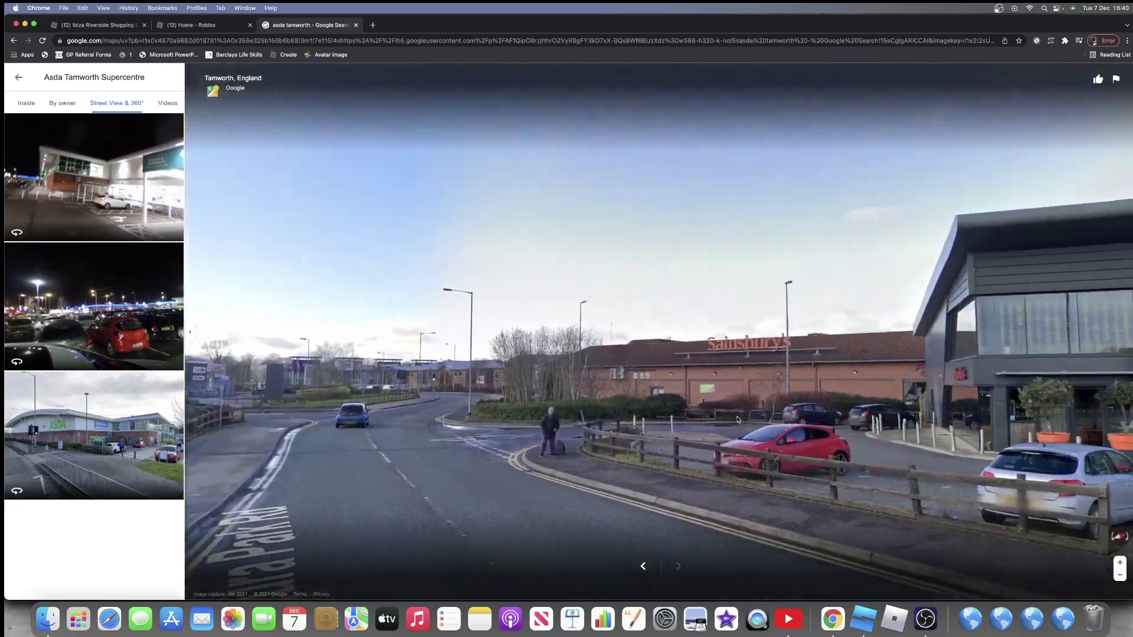
click(573, 449)
click(848, 423)
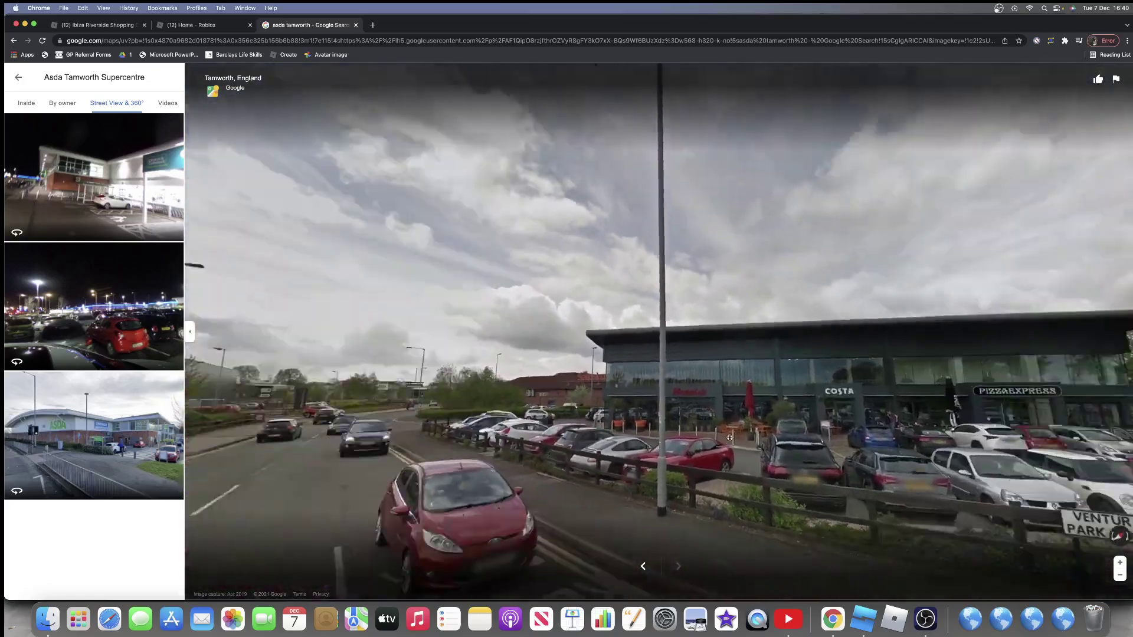
drag(729, 438, 532, 420)
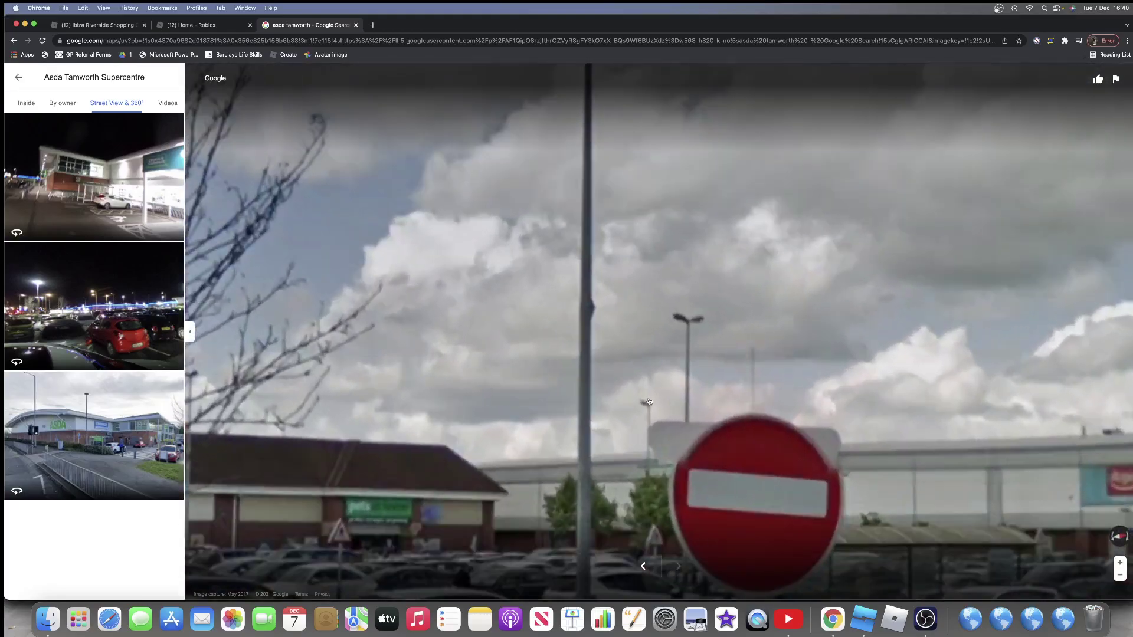
scroll(649, 403, down, 2)
scroll(637, 389, down, 2)
scroll(620, 372, down, 1)
scroll(608, 361, down, 1)
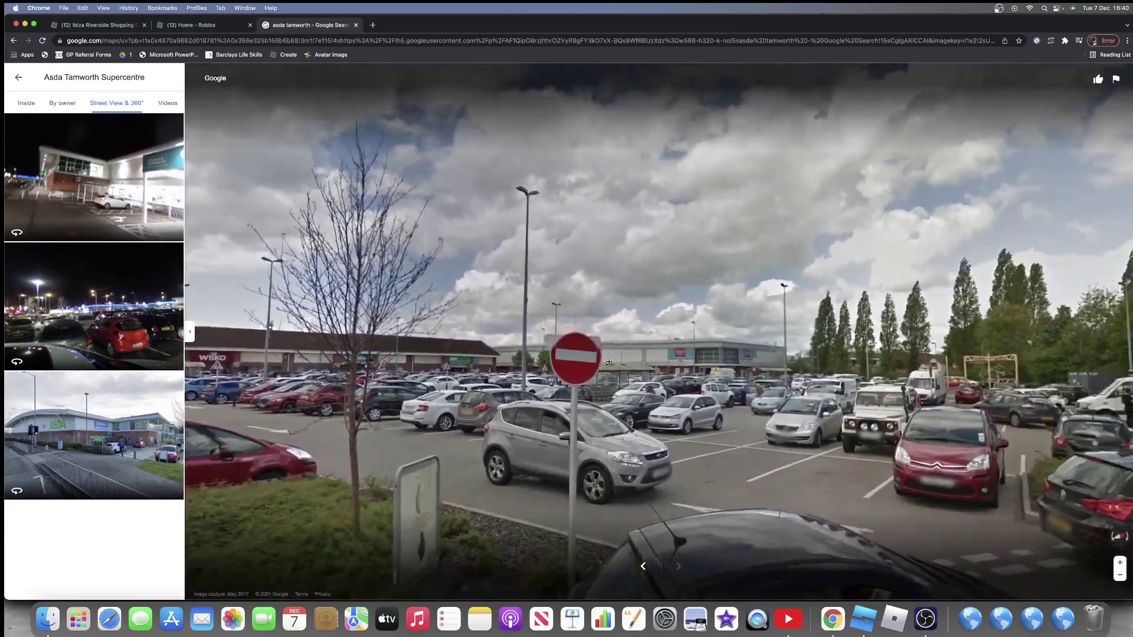
Rotate the view around the car park past Sainsbury's and Wilko to the petrol station
key(Right)
key(Right)
key(Right)
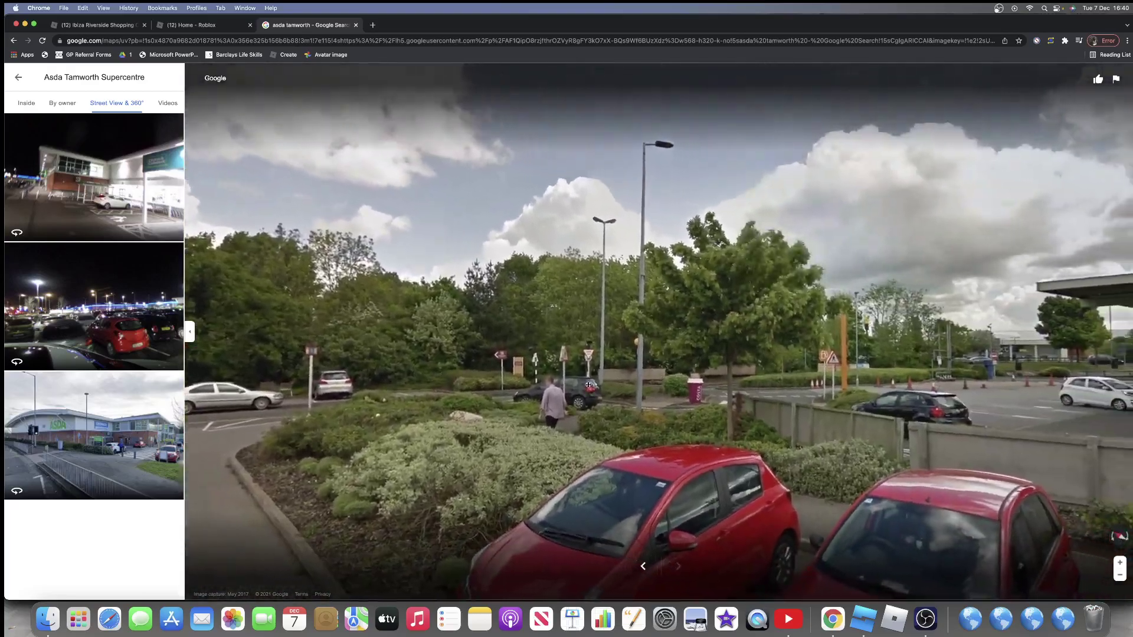
key(Right)
key(Right)
key(Right)
key(Right)
key(Right)
key(Right)
key(Right)
key(Right)
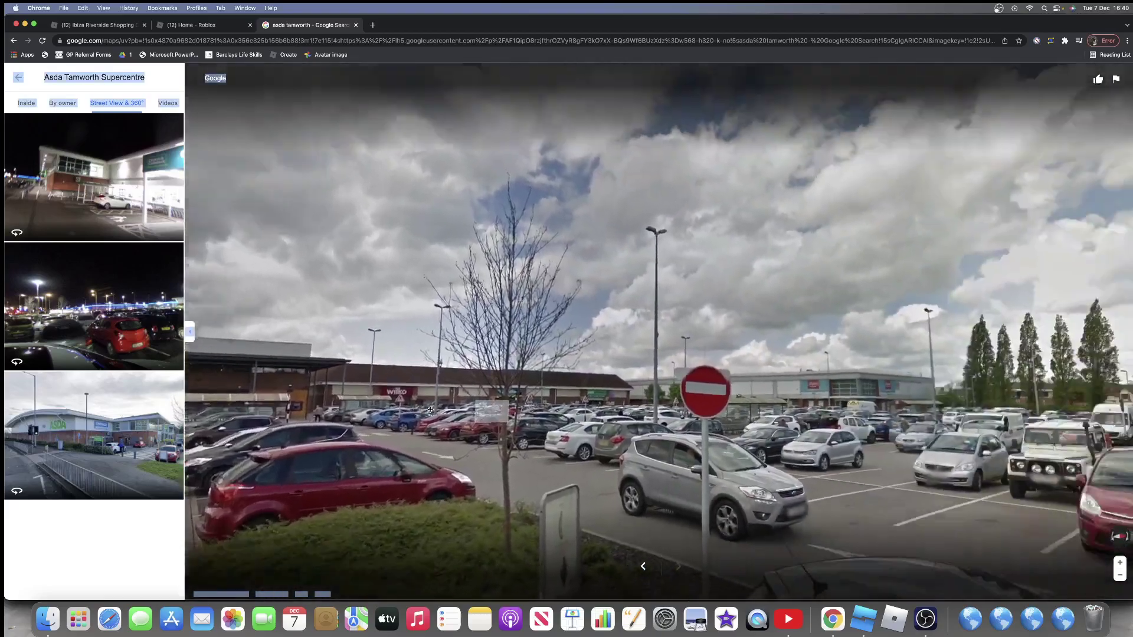
key(Right)
key(Right)
key(Right)
key(Right)
key(Right)
key(Right)
key(Right)
key(Right)
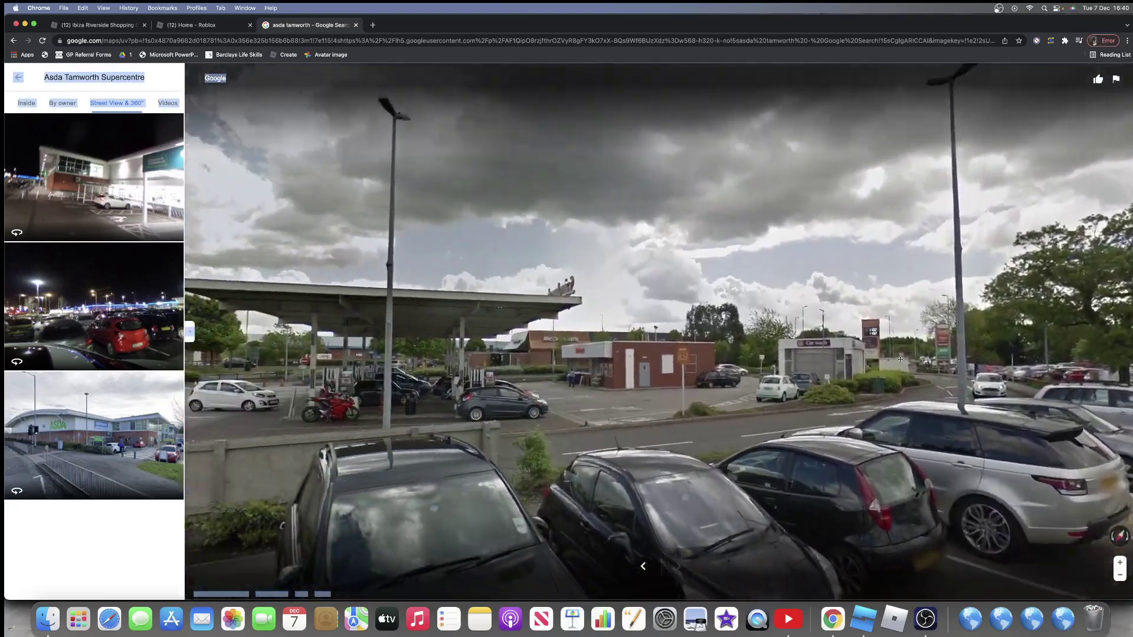
key(Right)
key(Right)
key(Right)
key(Right)
key(Right)
key(Right)
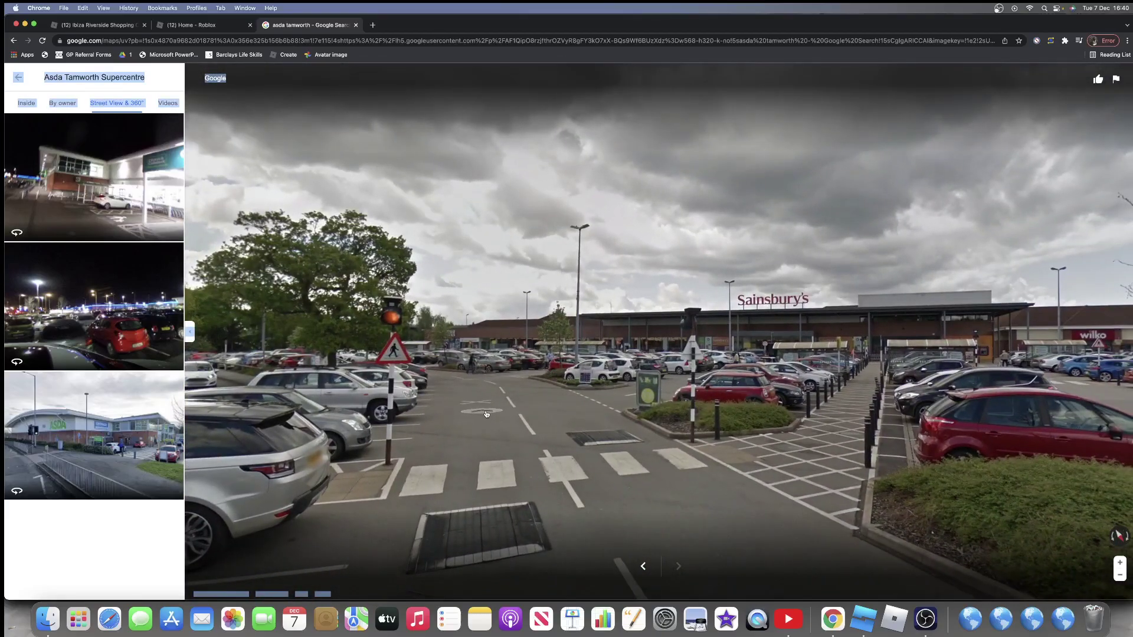
Leave the car park onto Elmhurst Dr toward the KEEP CLEAR roundabout
click(486, 413)
drag(432, 366, 1126, 363)
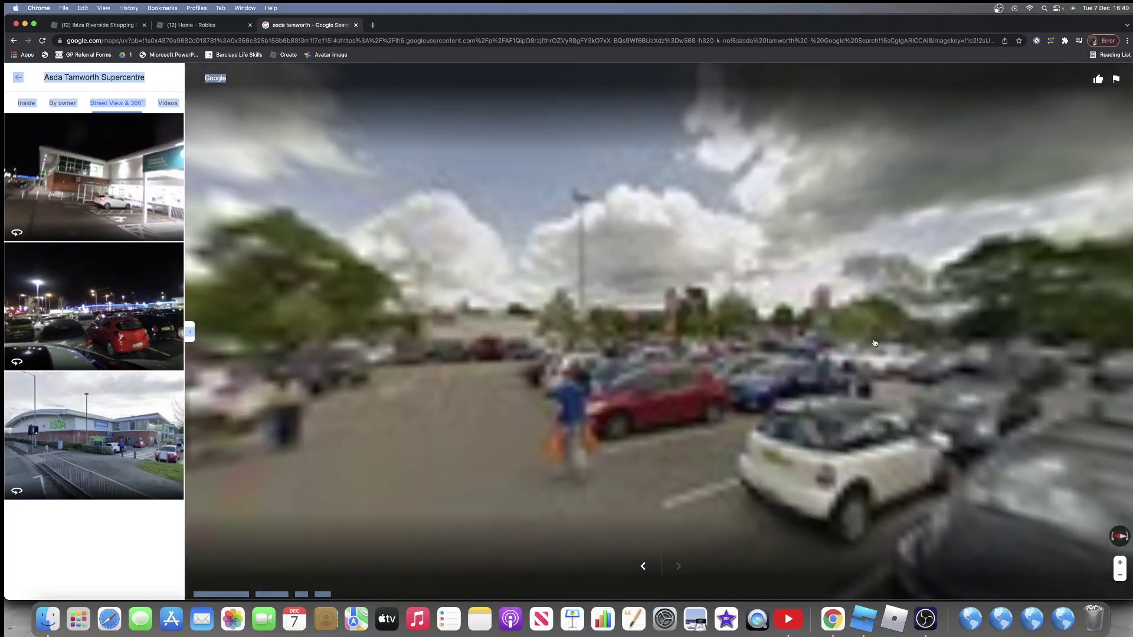
click(813, 336)
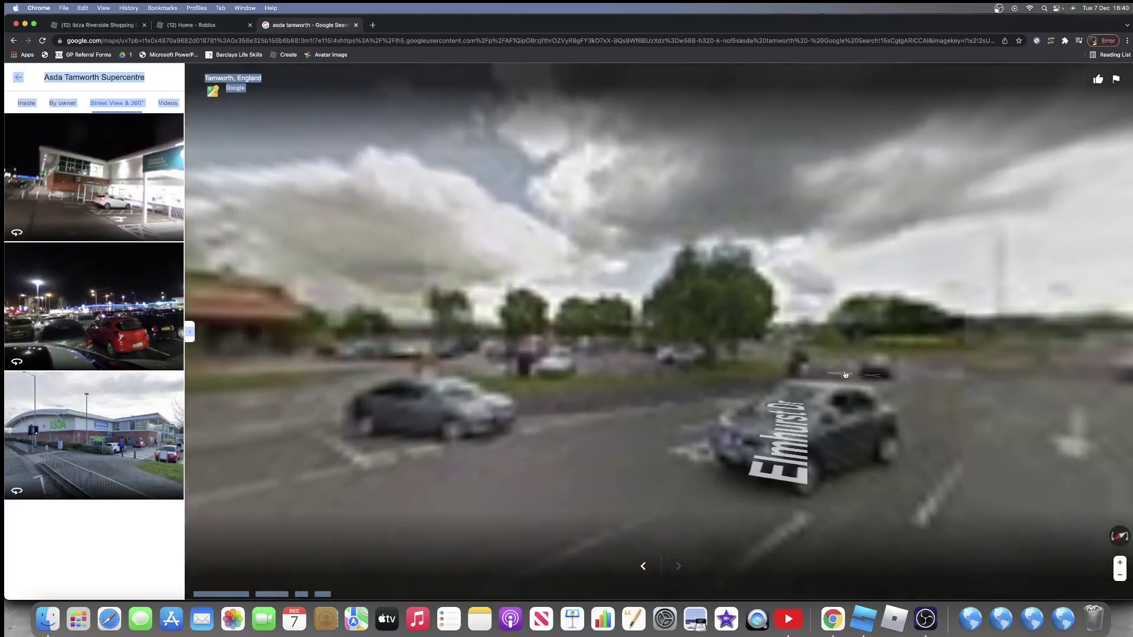
click(782, 370)
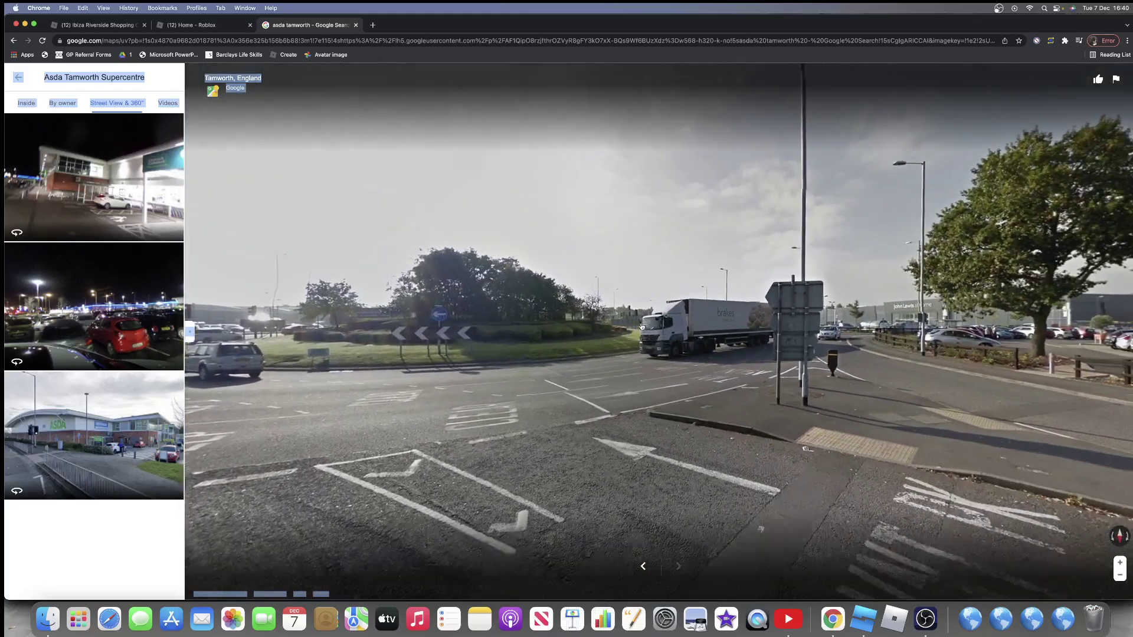